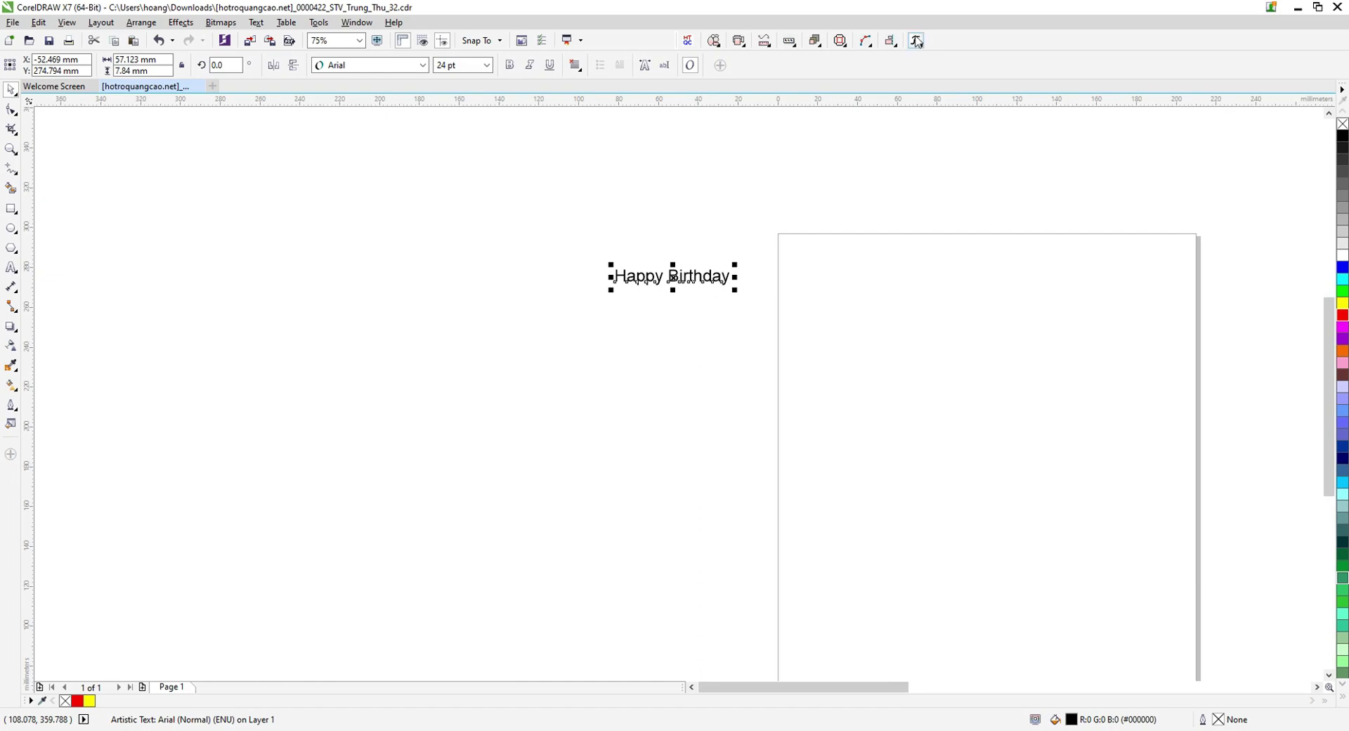
Open the HTQC Font Tool for the selected Happy Birthday text and place its window with the font previews fully in view.
left_click(919, 41)
left_click(935, 58)
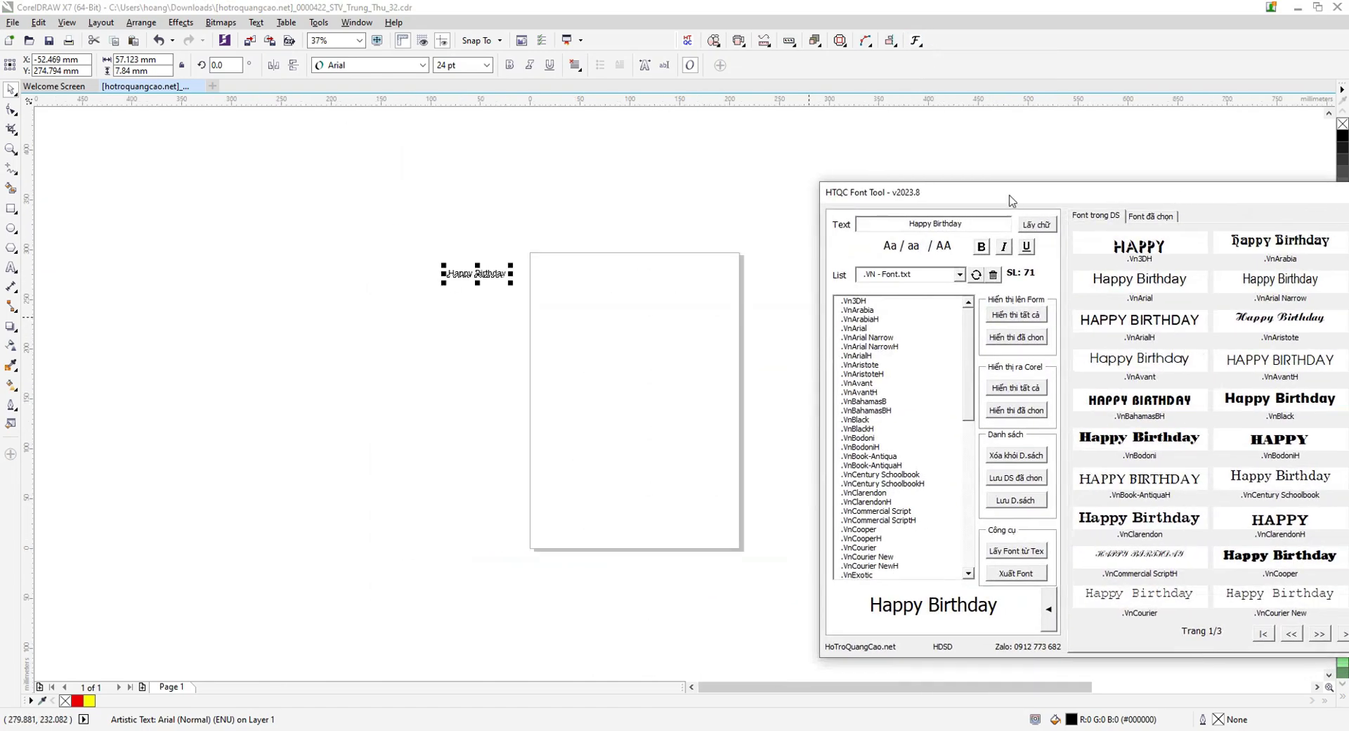
left_click_drag(1010, 197, 726, 168)
left_click(774, 588)
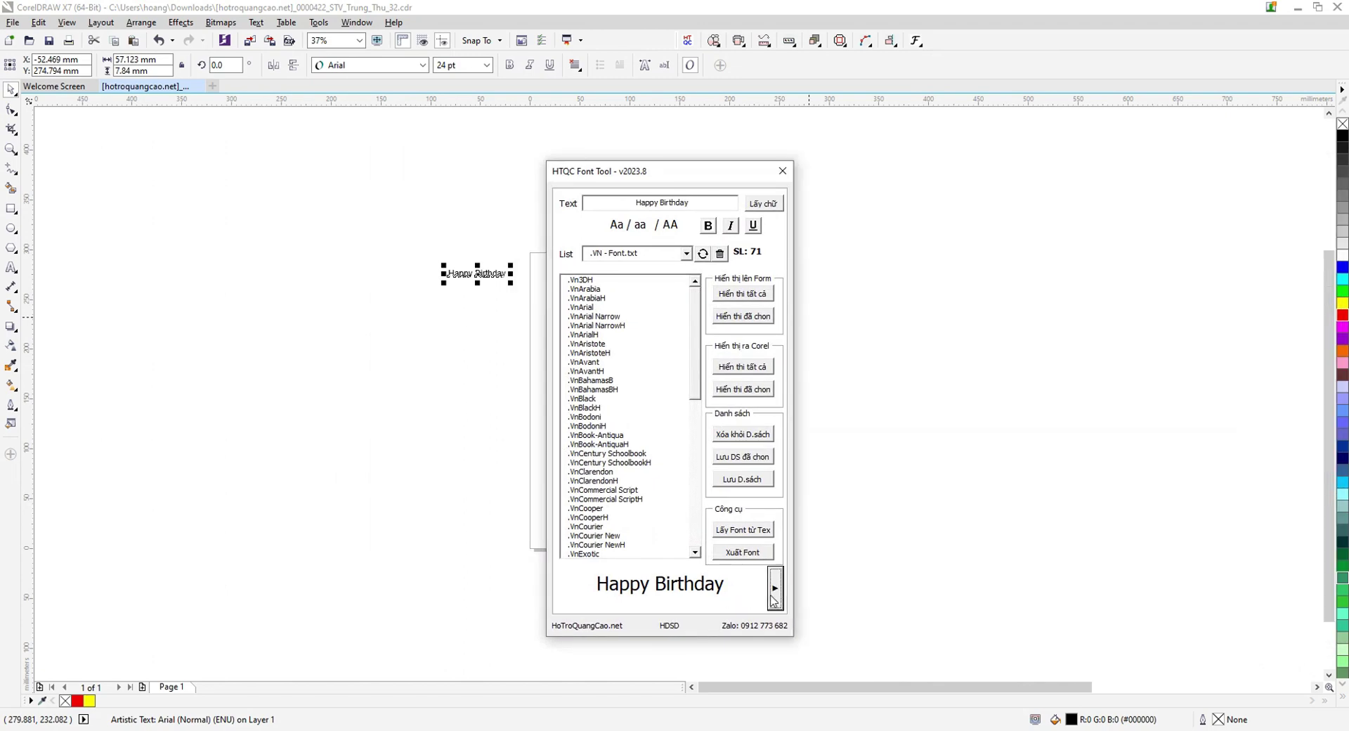
left_click(774, 597)
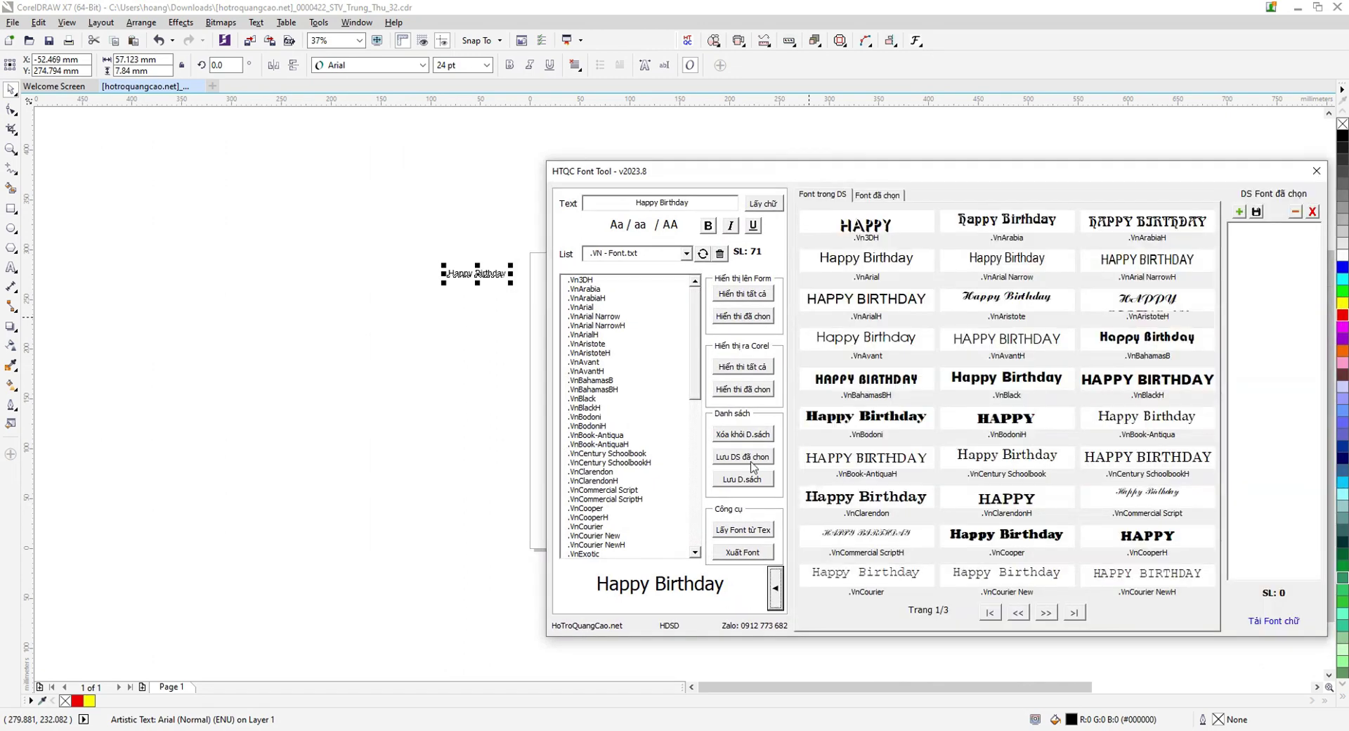
Load the UTM - Font.txt list and pick UTM Alpine KT and UTM Beautiful Caps as fonts for the Happy Birthday text.
left_click(686, 259)
scroll(691, 302, "down", 3)
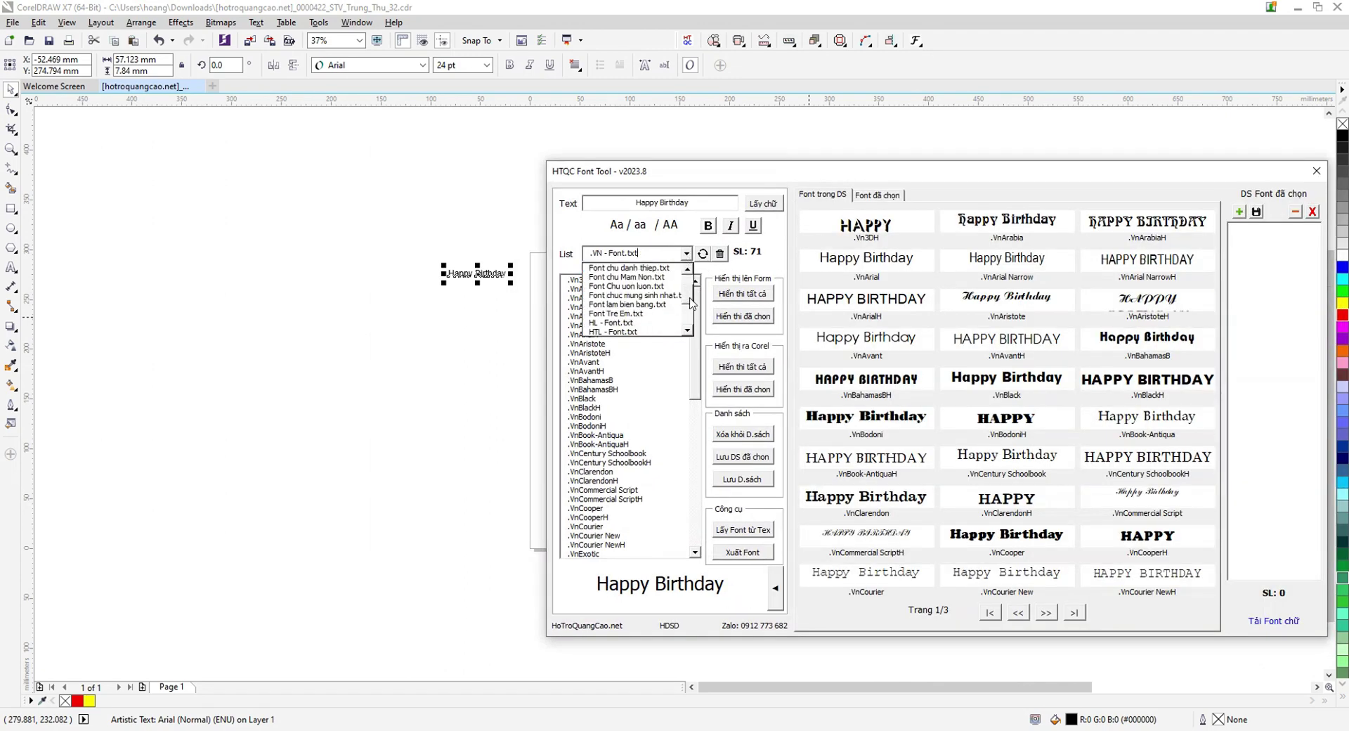
scroll(691, 304, "down", 2)
left_click(651, 318)
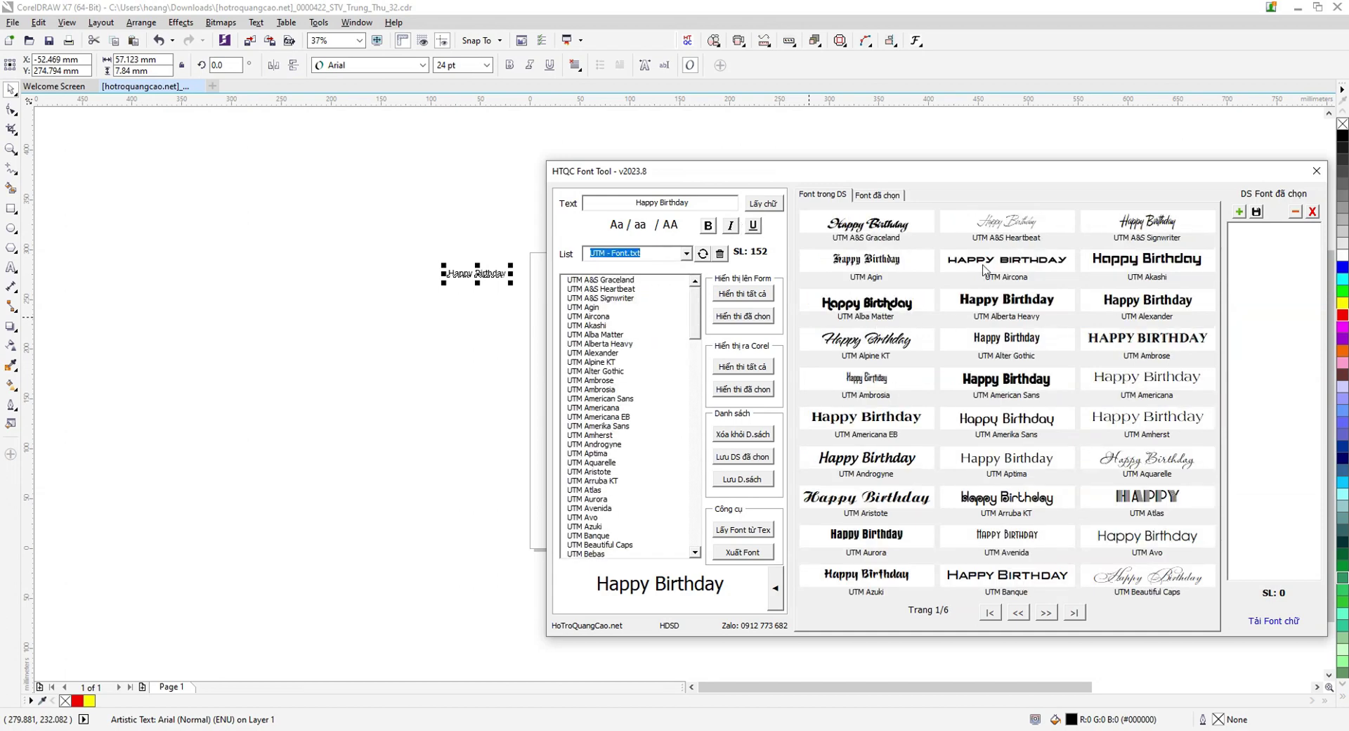
left_click(905, 344)
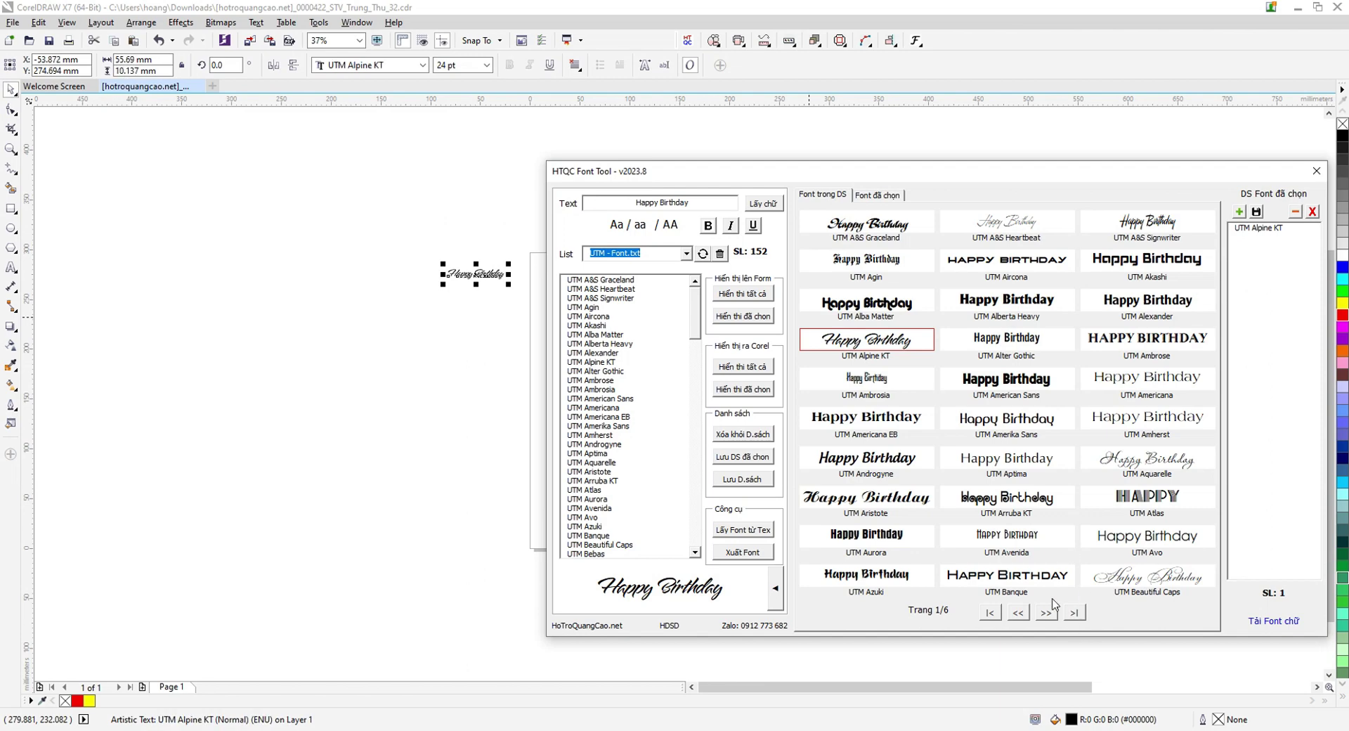
left_click(1135, 586)
Add UTM Cabaret from the second page of font previews to the chosen fonts.
left_click(1046, 613)
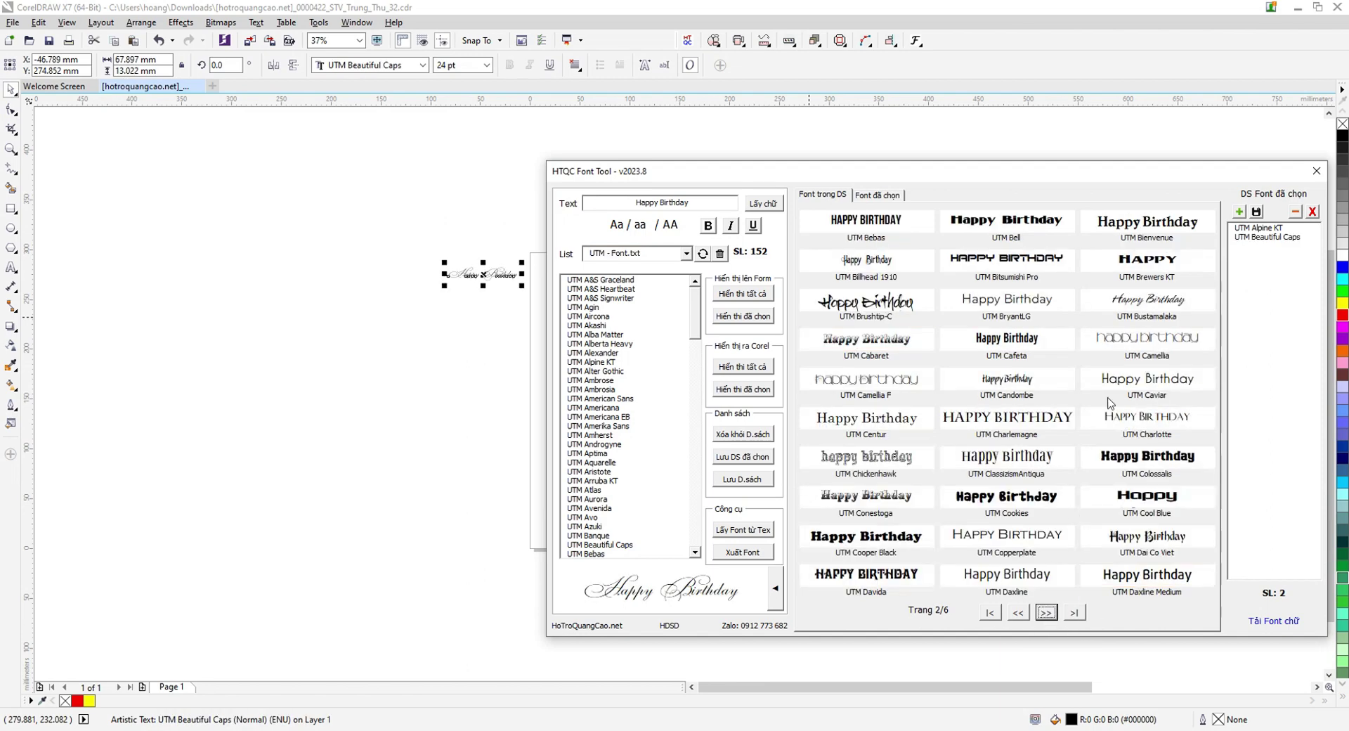
left_click_drag(1146, 177, 1117, 106)
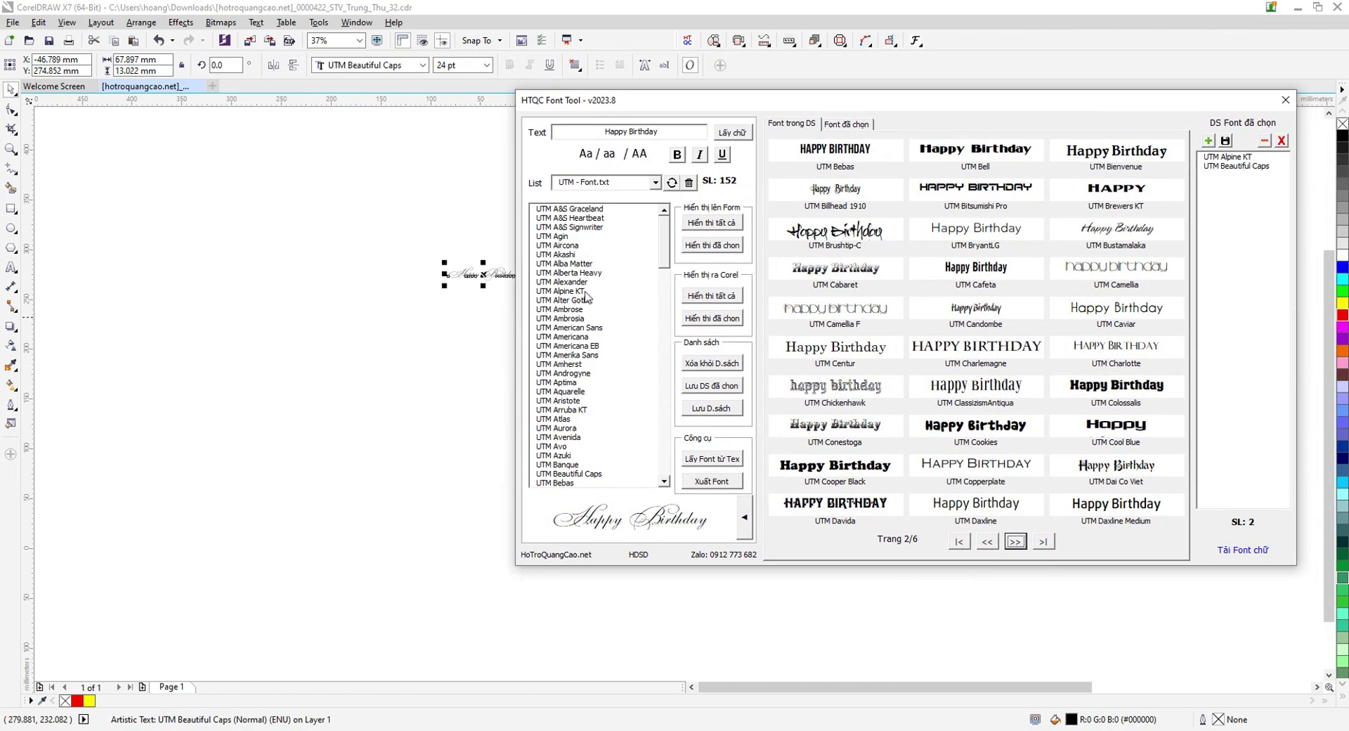
left_click(395, 313)
scroll(470, 272, "up", 5)
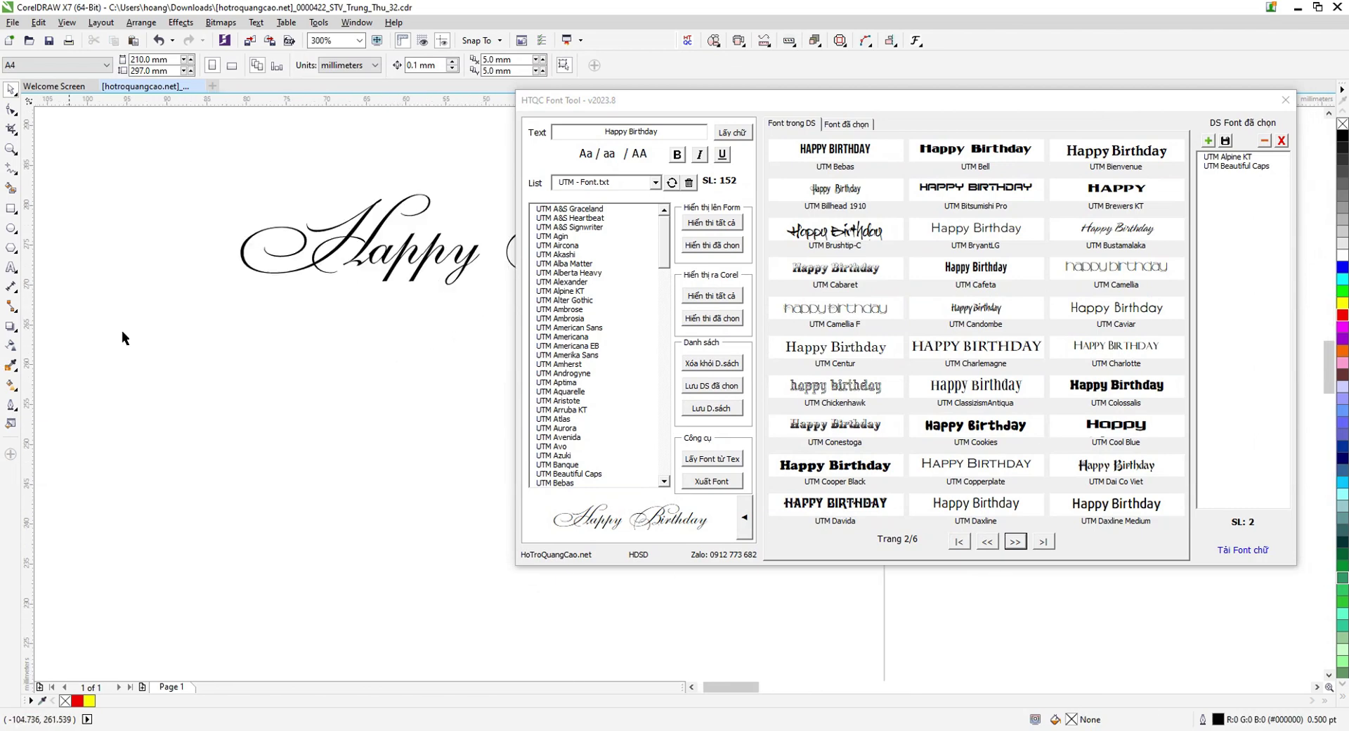
scroll(267, 306, "down", 3)
scroll(524, 280, "up", 2)
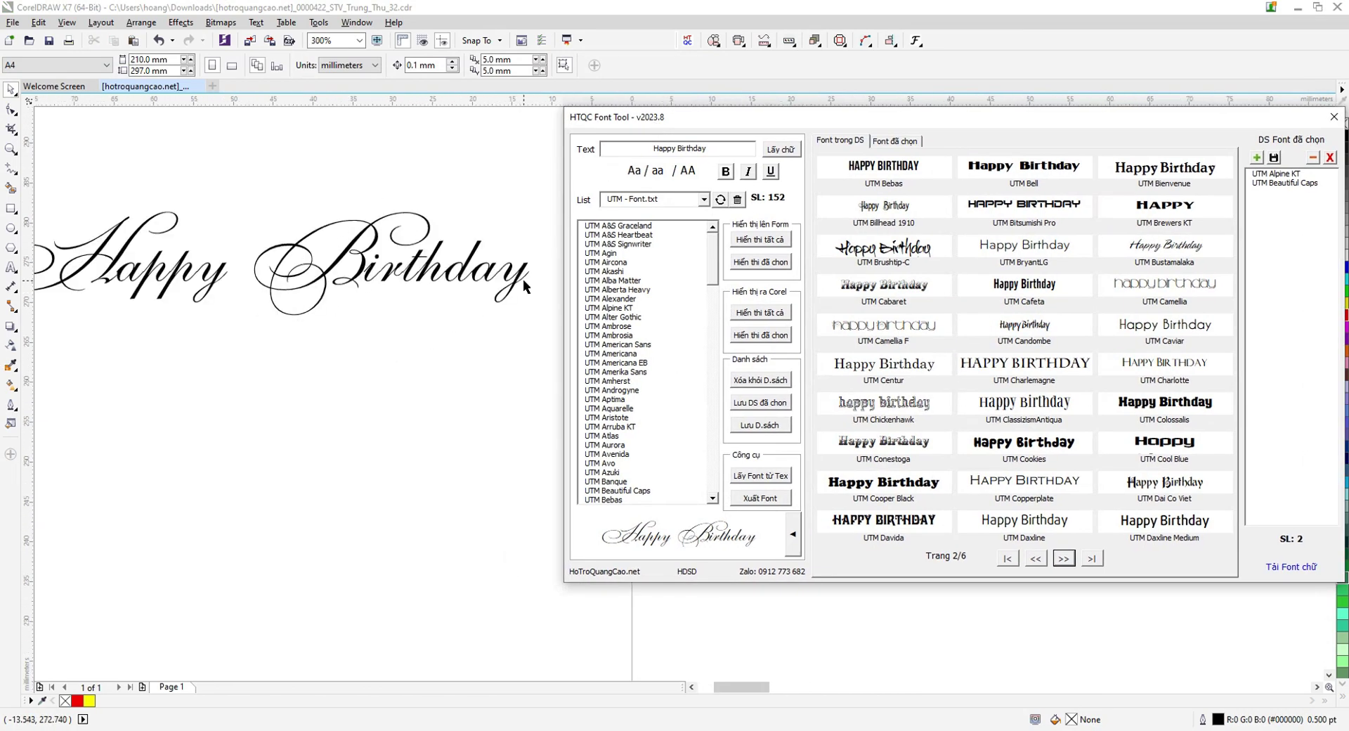
left_click(930, 288)
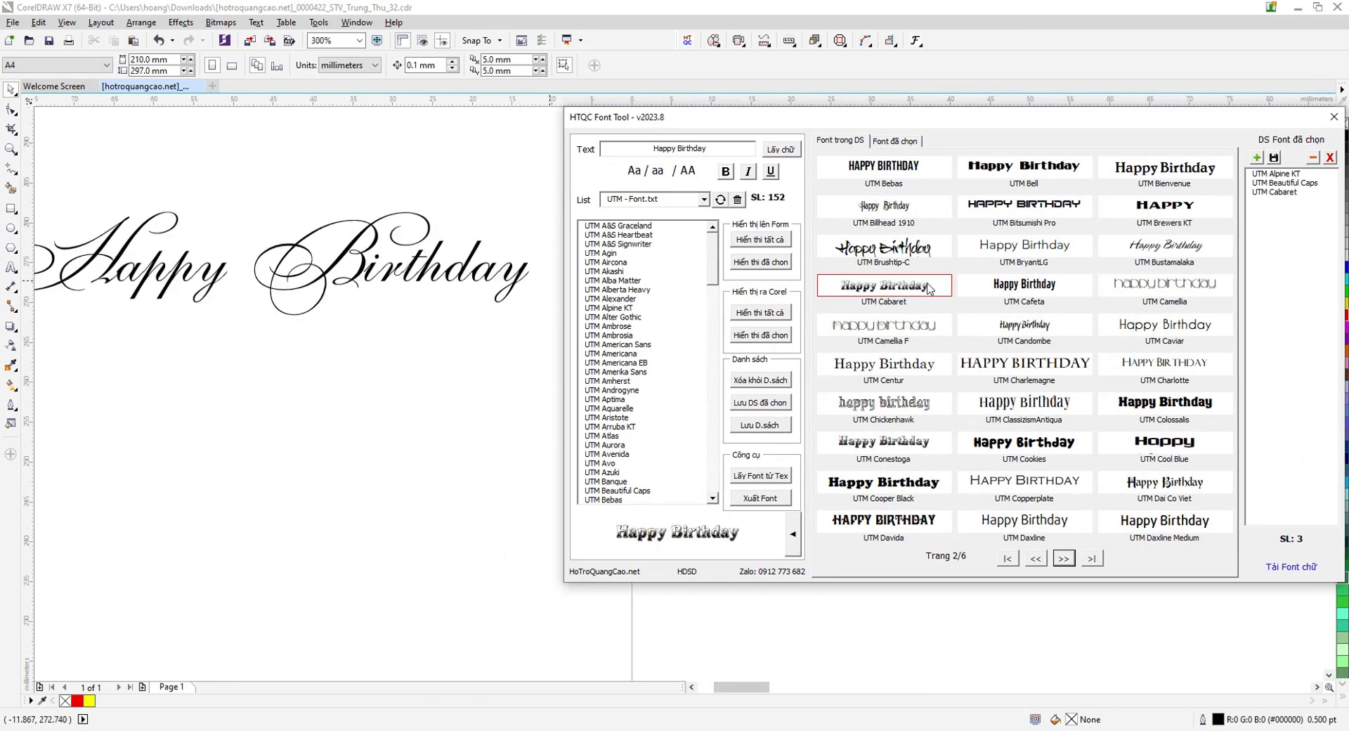
Select the Happy Birthday text and apply UTM French Vanilla from the third page of font previews.
left_click(489, 274)
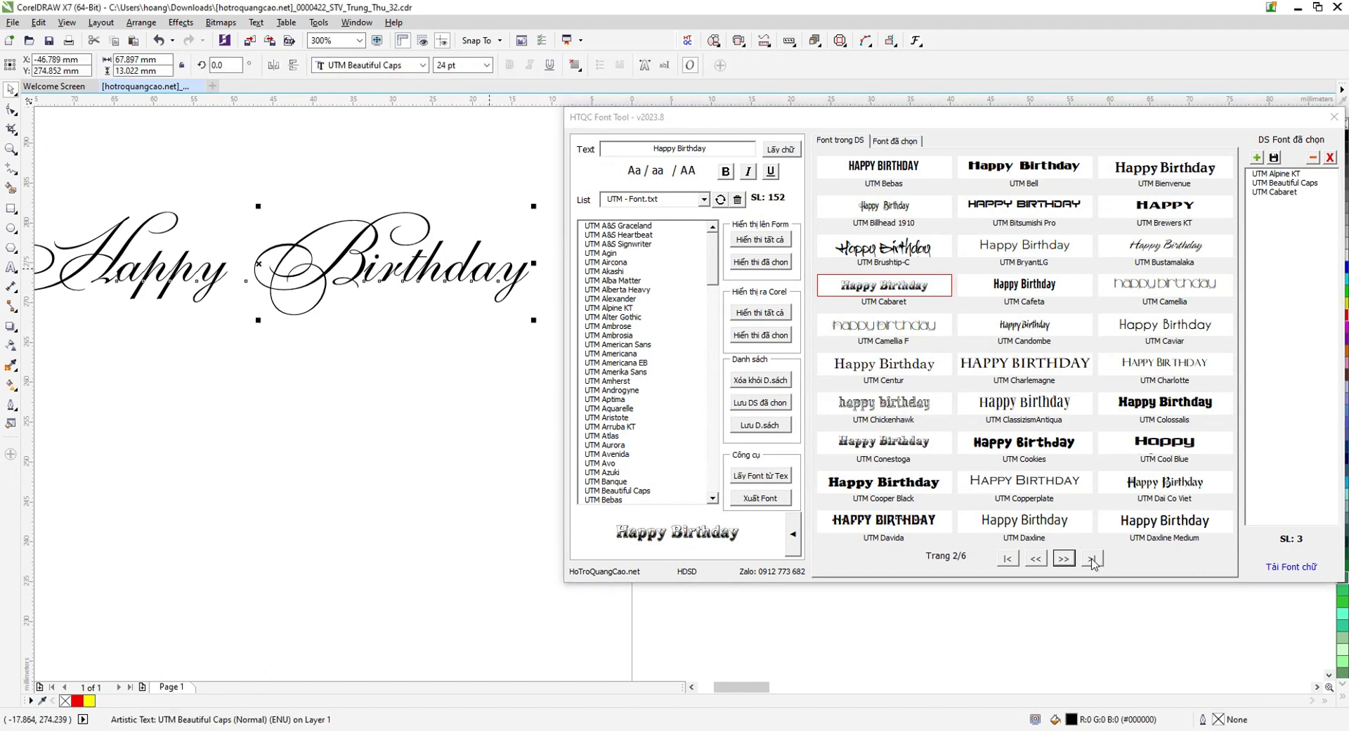
left_click(1064, 558)
left_click(921, 403)
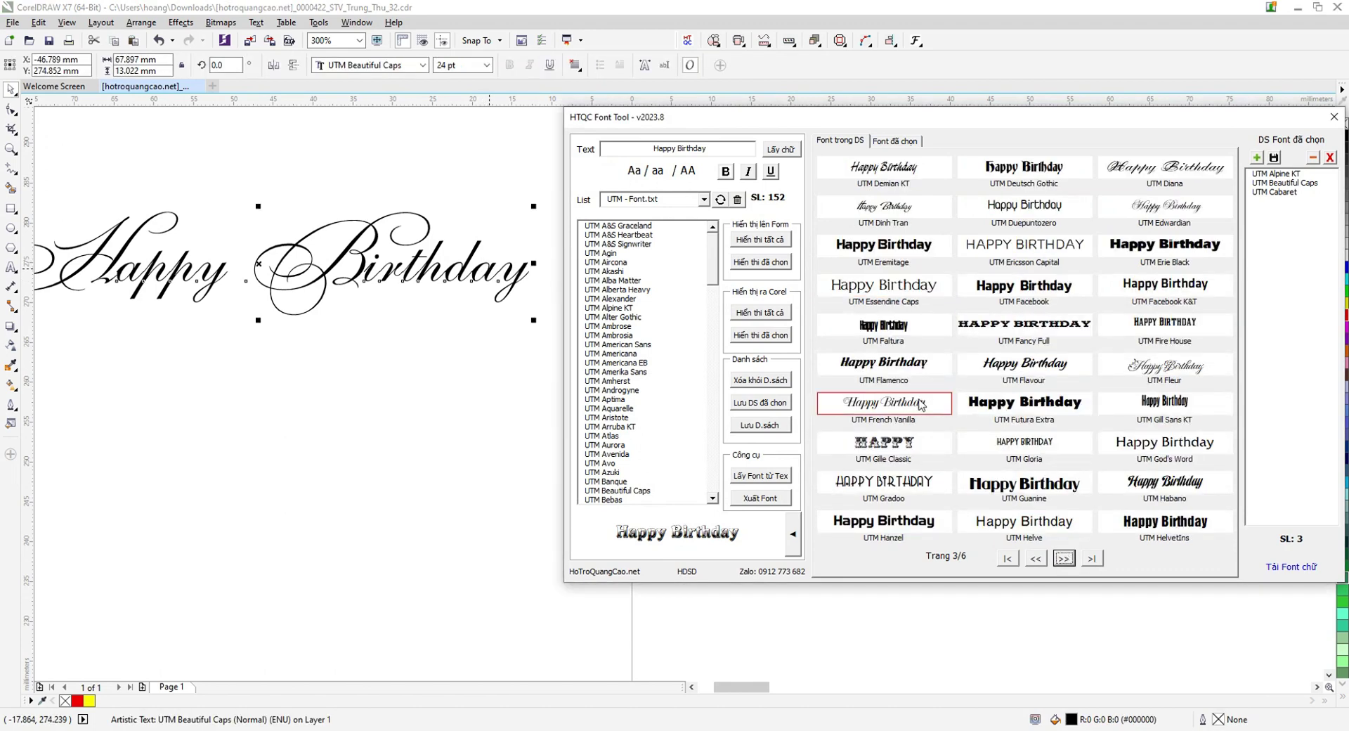
Load the birthday font list Font chuc mung sinh nhat.txt and apply HLT Admiration Pains to the text.
left_click(704, 199)
scroll(707, 225, "up", 1)
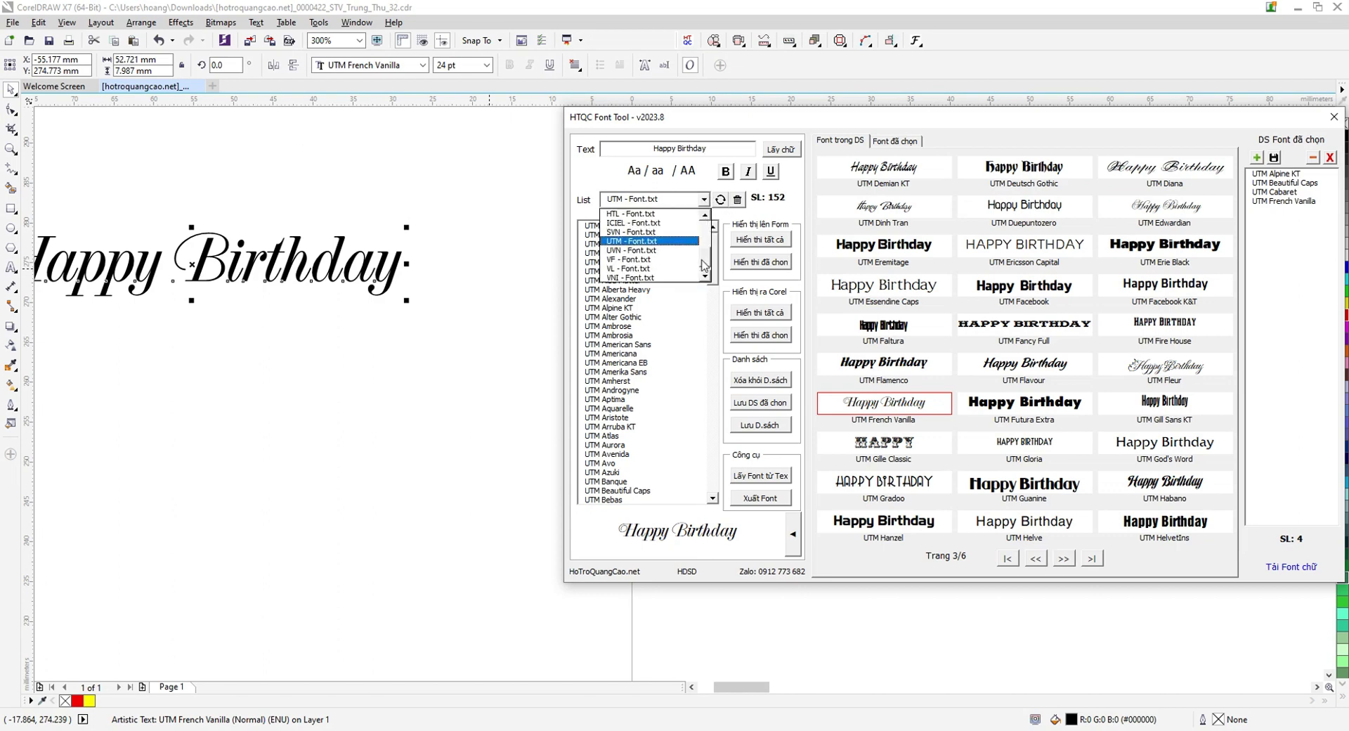
left_click_drag(709, 265, 705, 230)
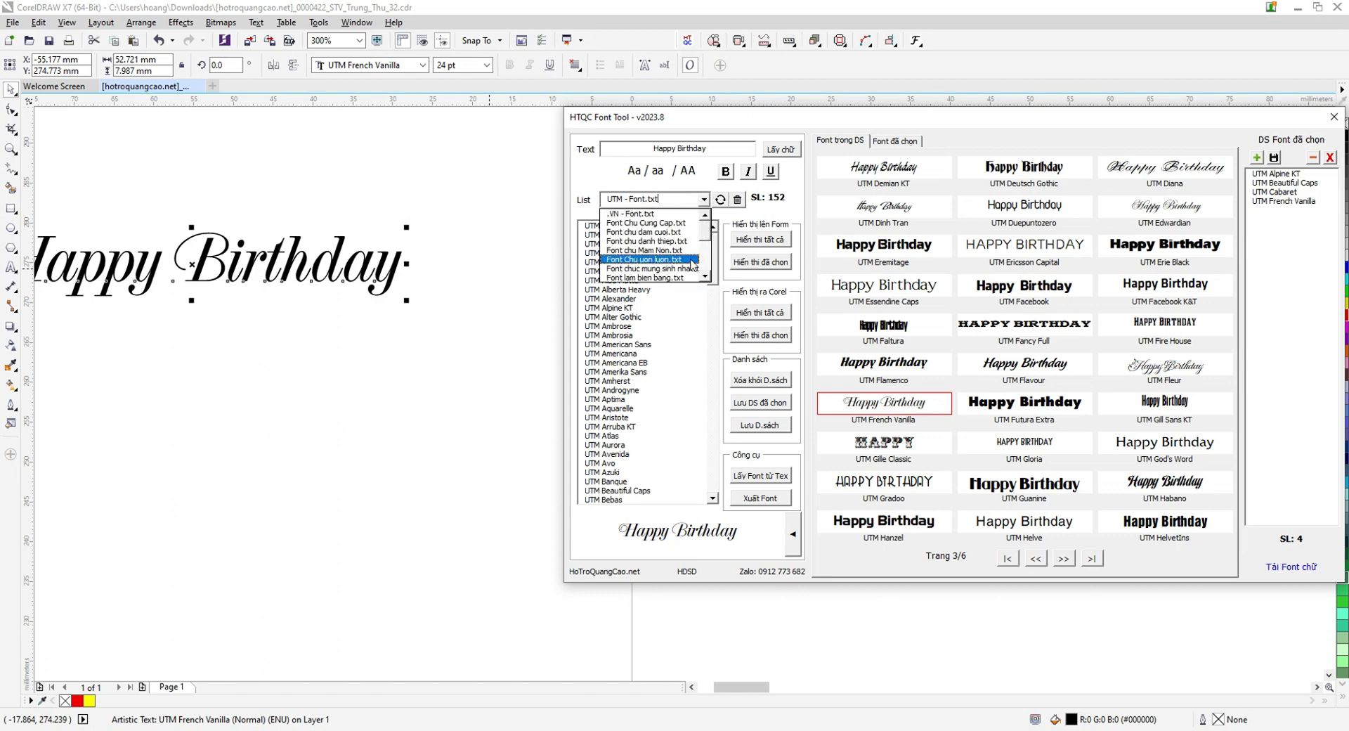
left_click(664, 269)
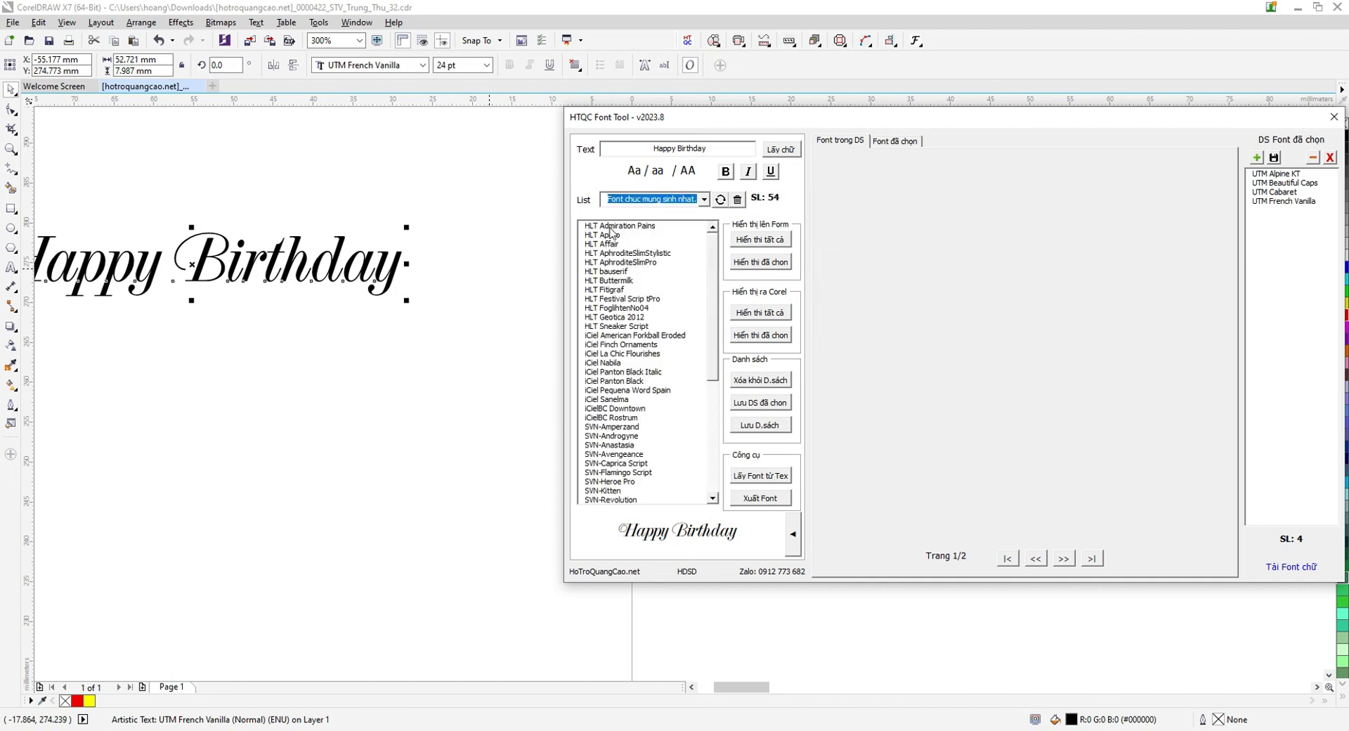
left_click(610, 226)
Show previews of all fonts in the birthday list and pick HLT AphroditeSlimStylistic, HLT AphroditeSlimPro and iCiel Nabila.
left_click(902, 143)
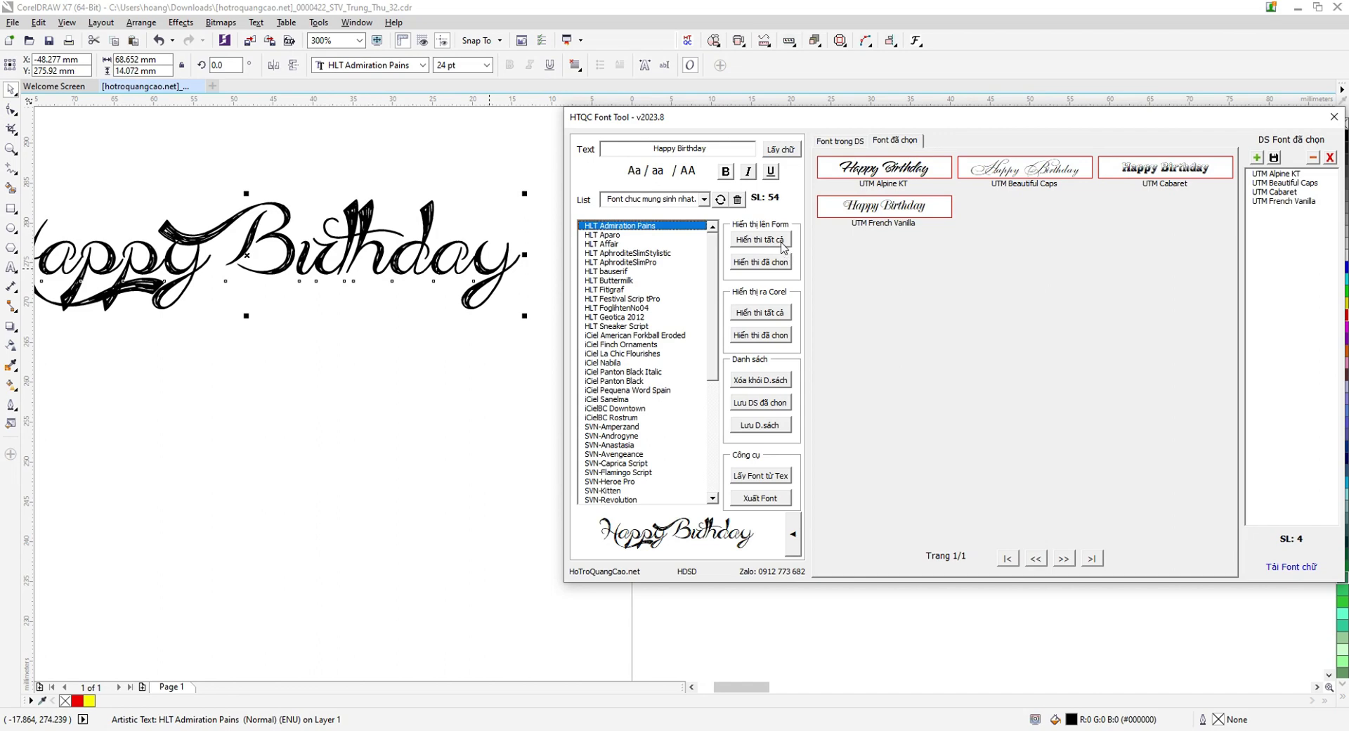
left_click(782, 242)
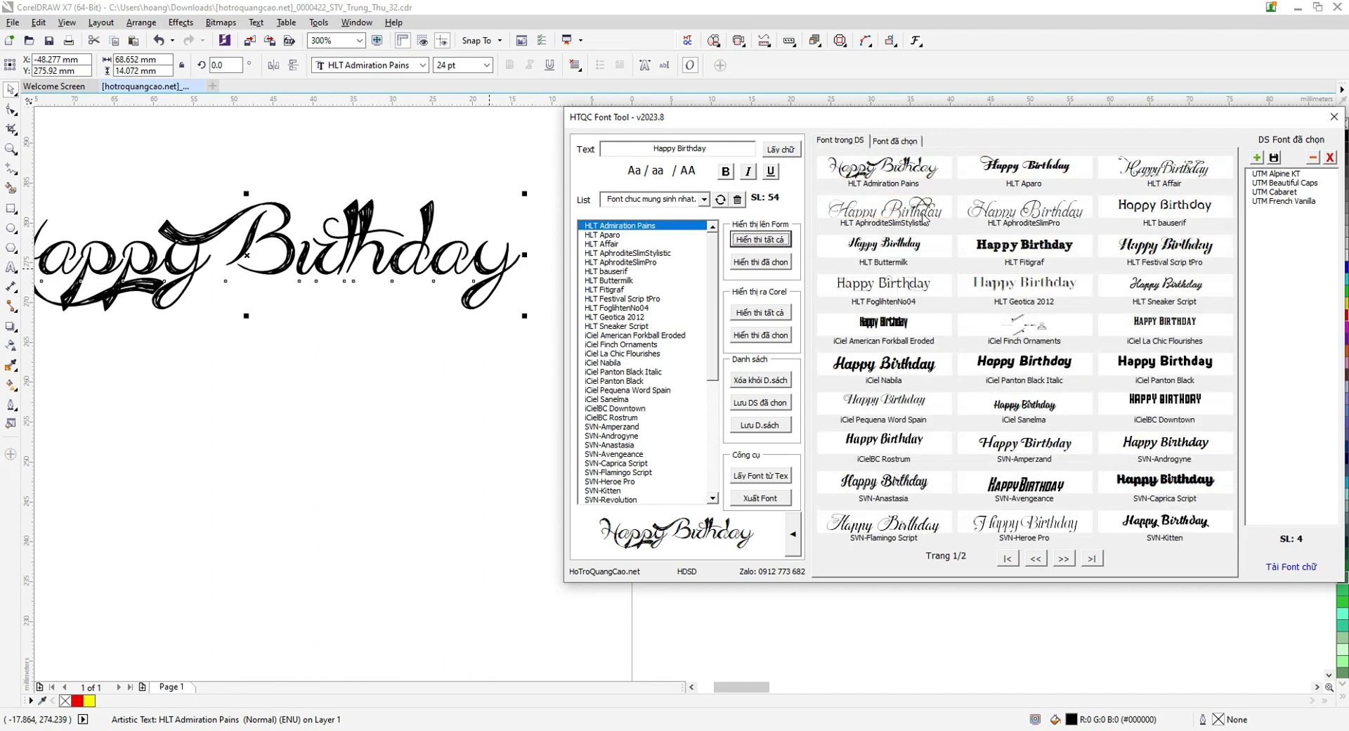
left_click(923, 220)
left_click(1054, 221)
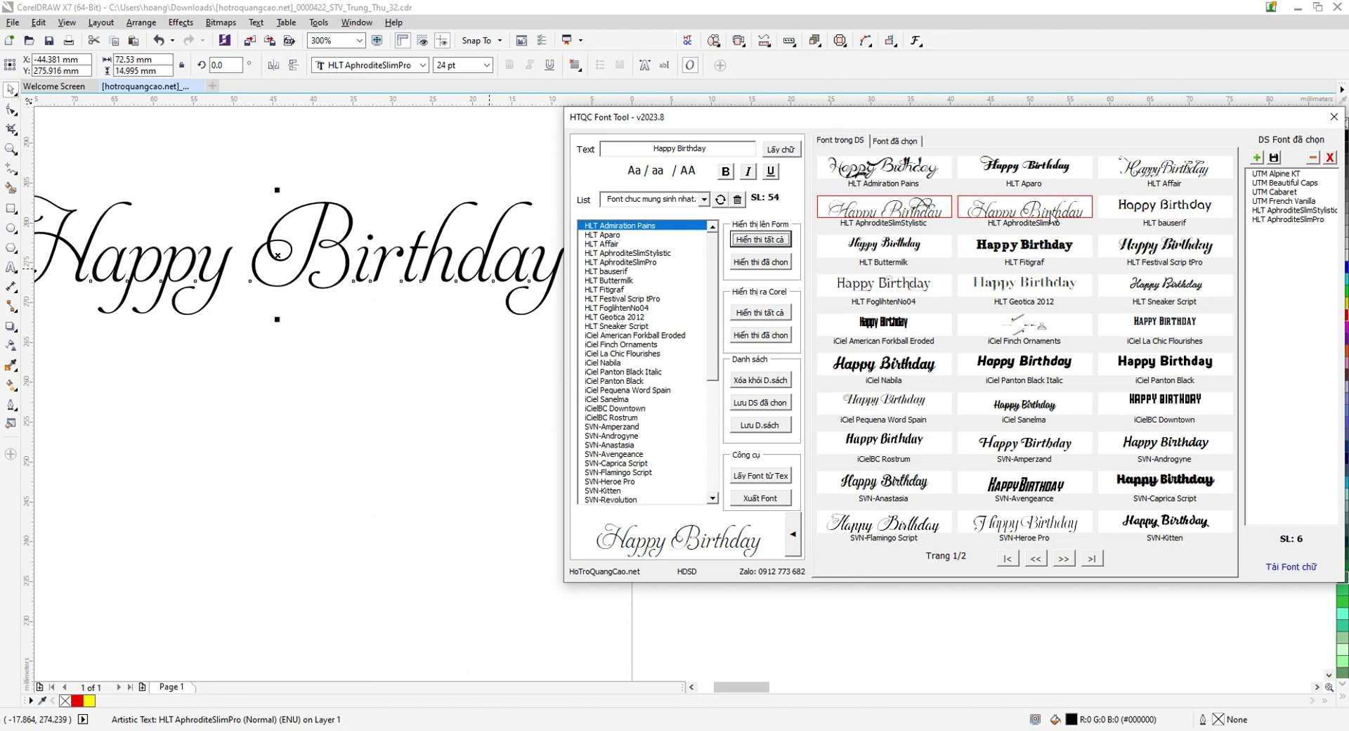
left_click(934, 367)
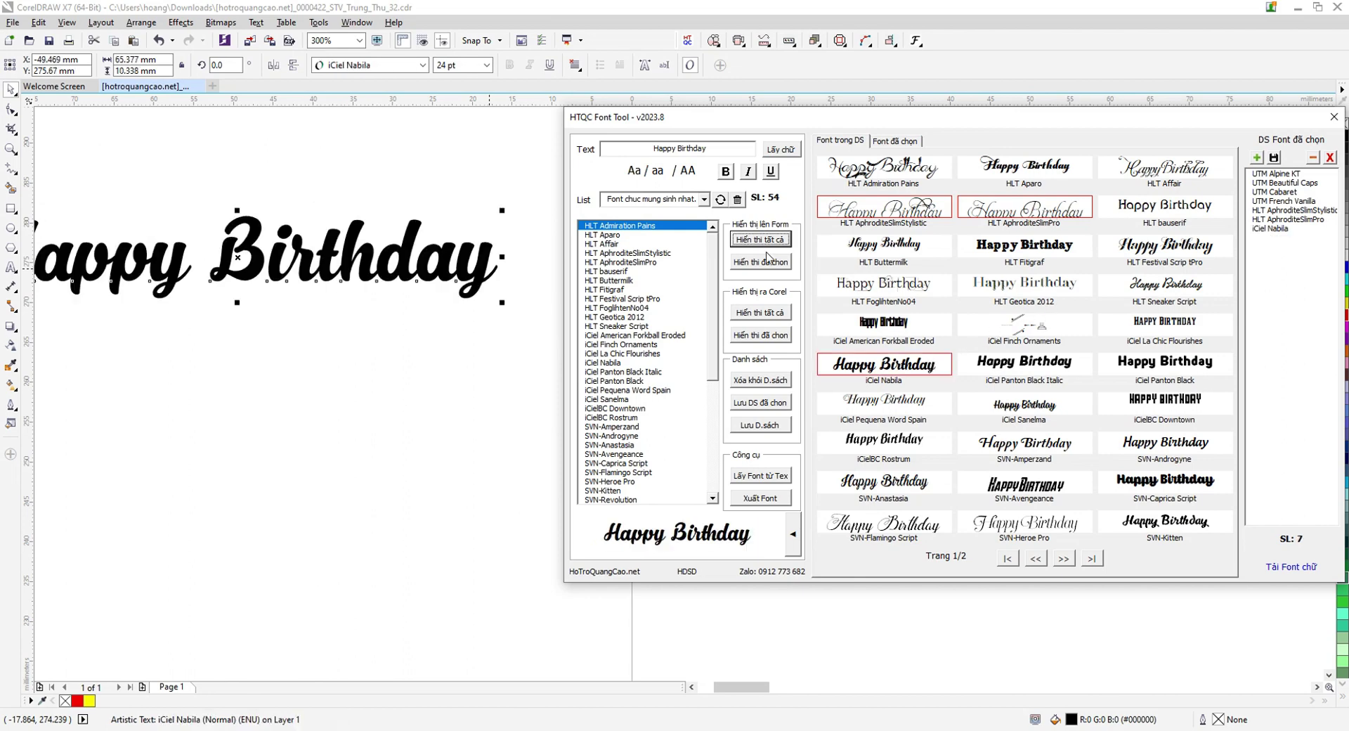
Load the ICIEL - Font.txt list and add iCie Ciao Bella Leaves to the chosen fonts.
left_click(703, 200)
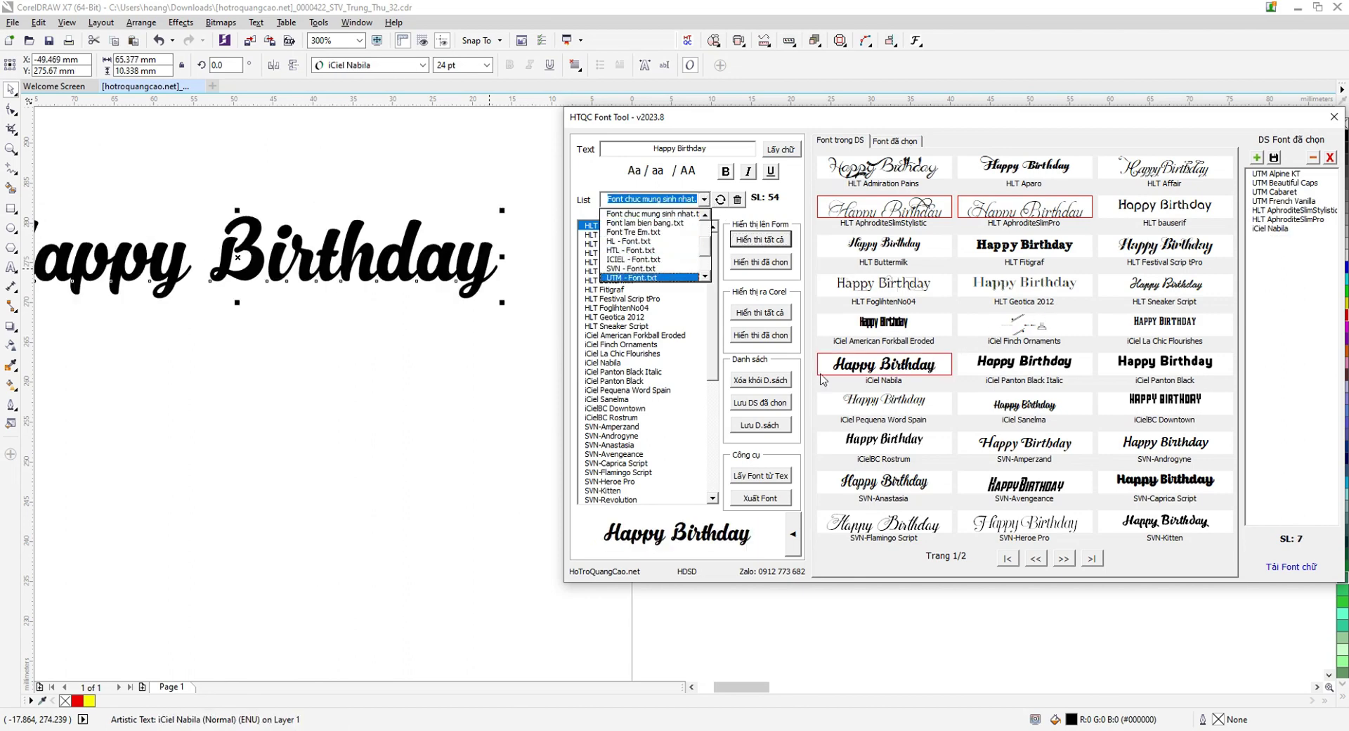
left_click(653, 259)
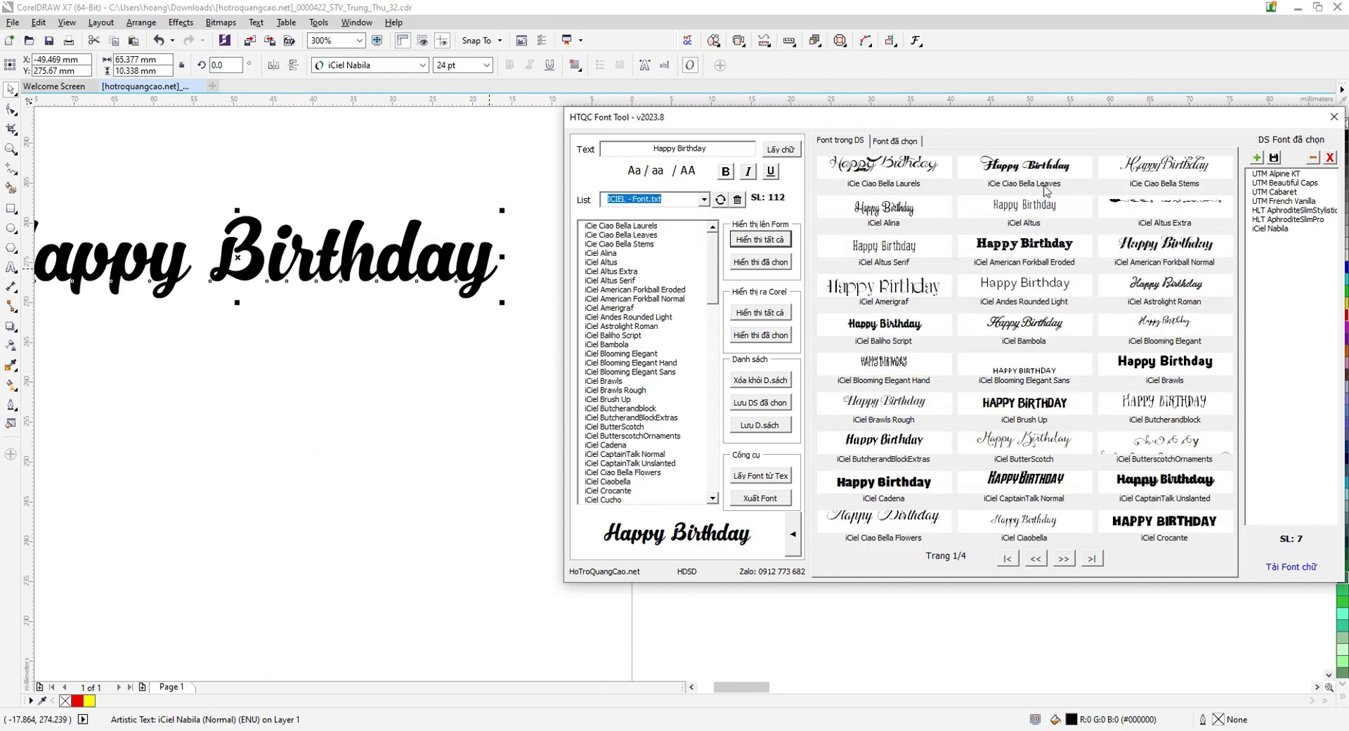
left_click(1047, 180)
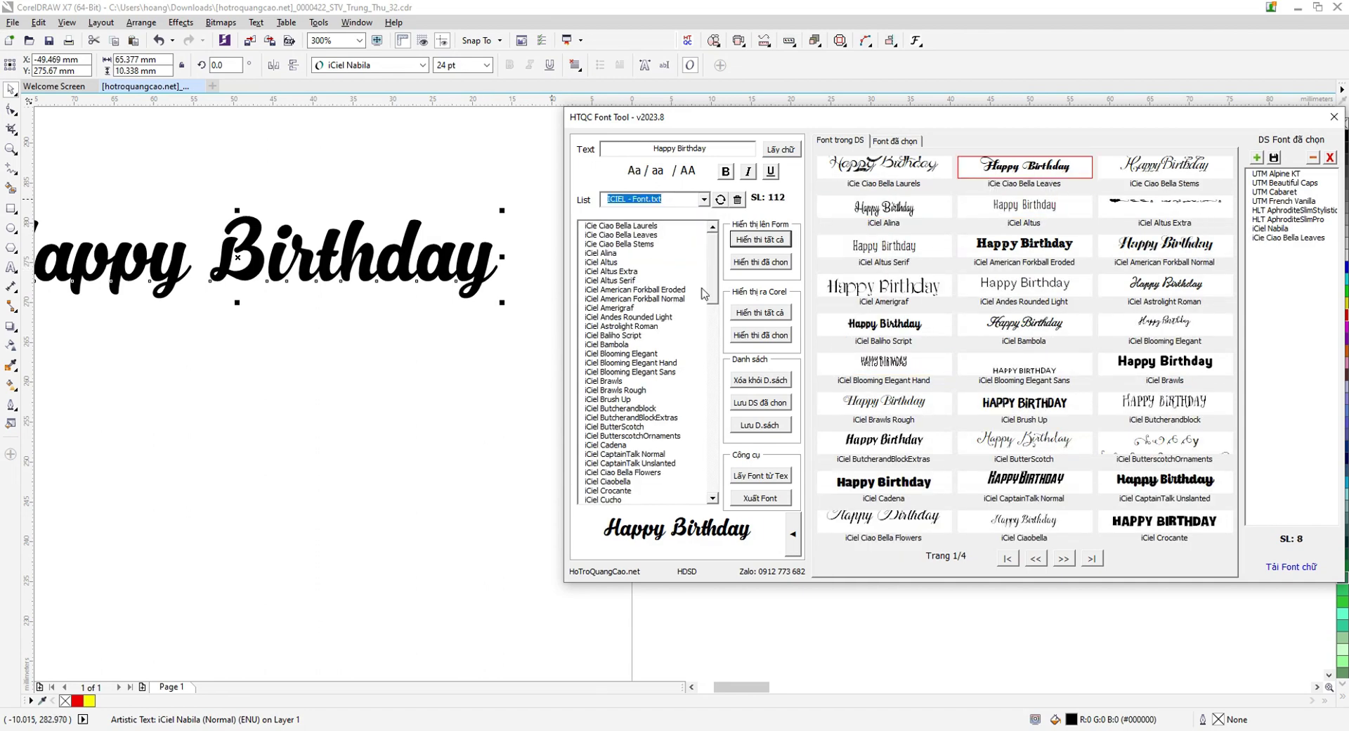
left_click_drag(783, 135, 756, 131)
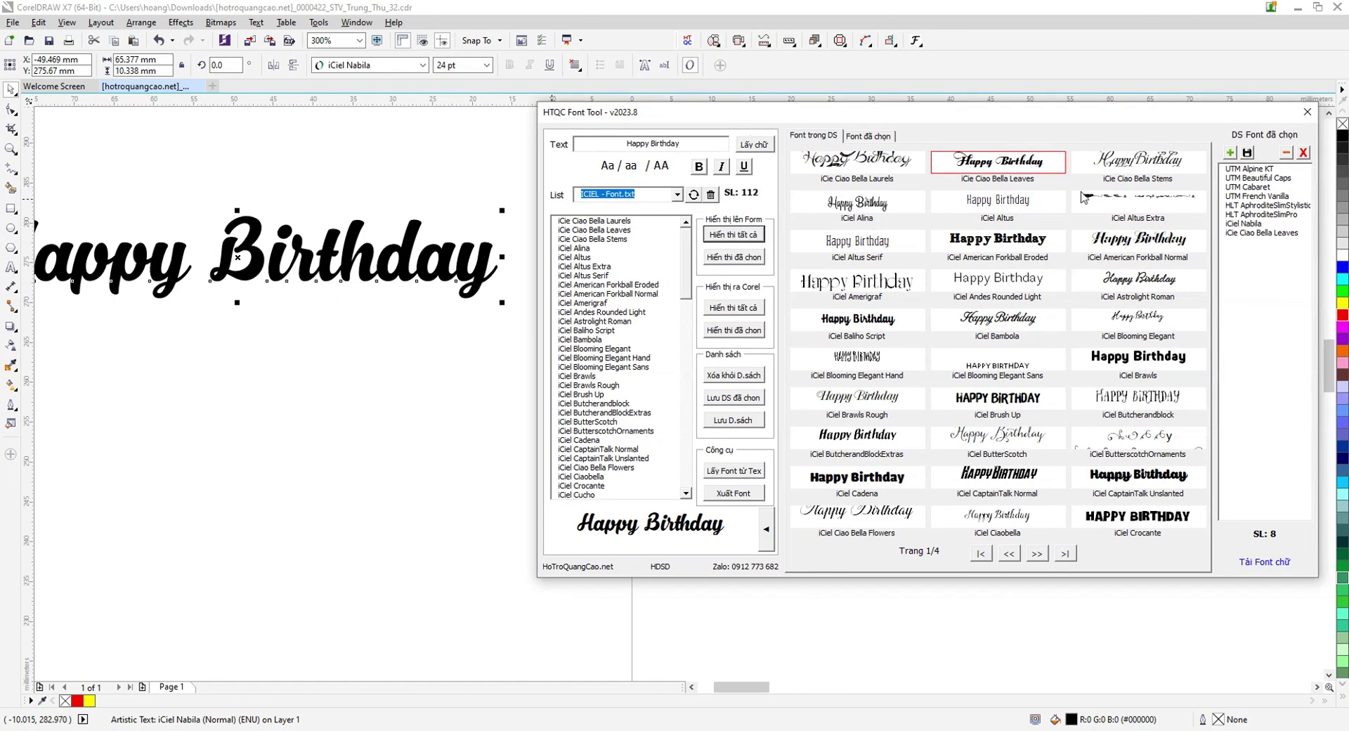
Show the chosen font previews and try to apply iCie Ciao Bella Leaves to the selected Happy Birthday text.
left_click(870, 137)
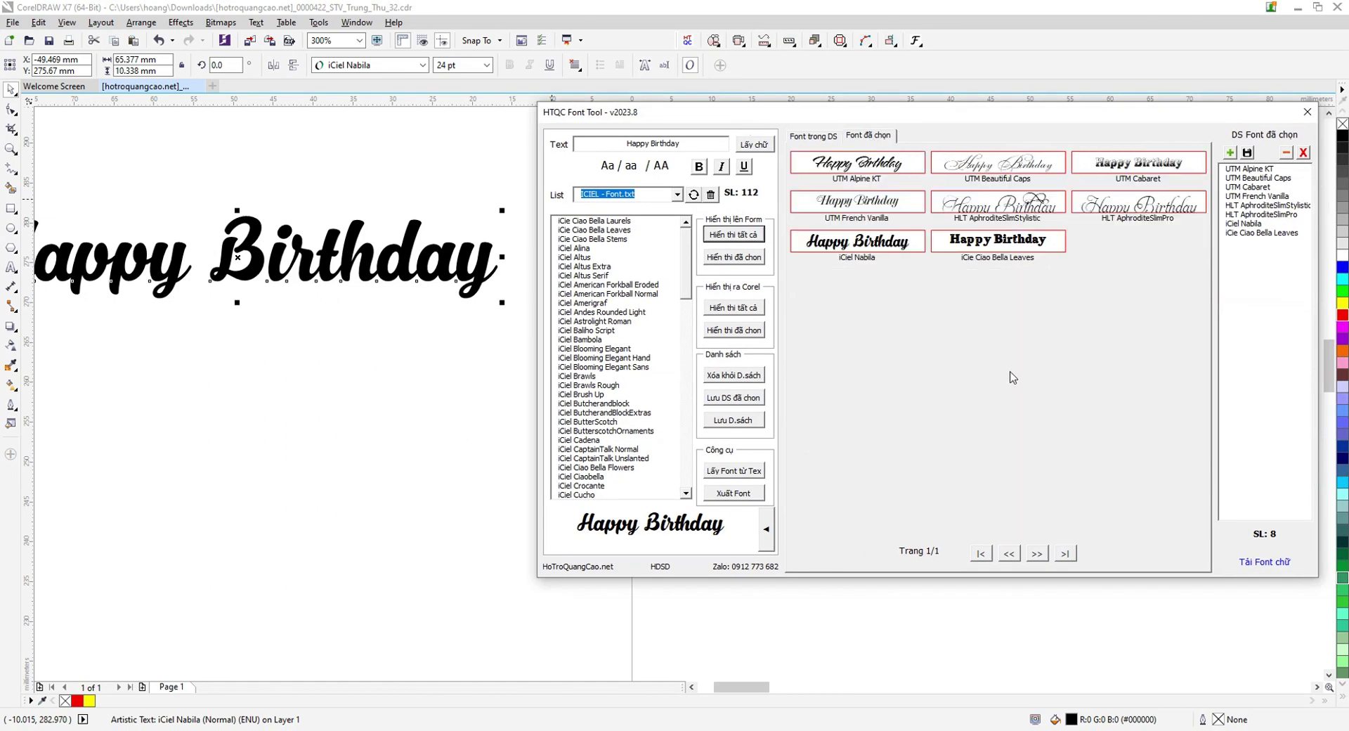
left_click(380, 401)
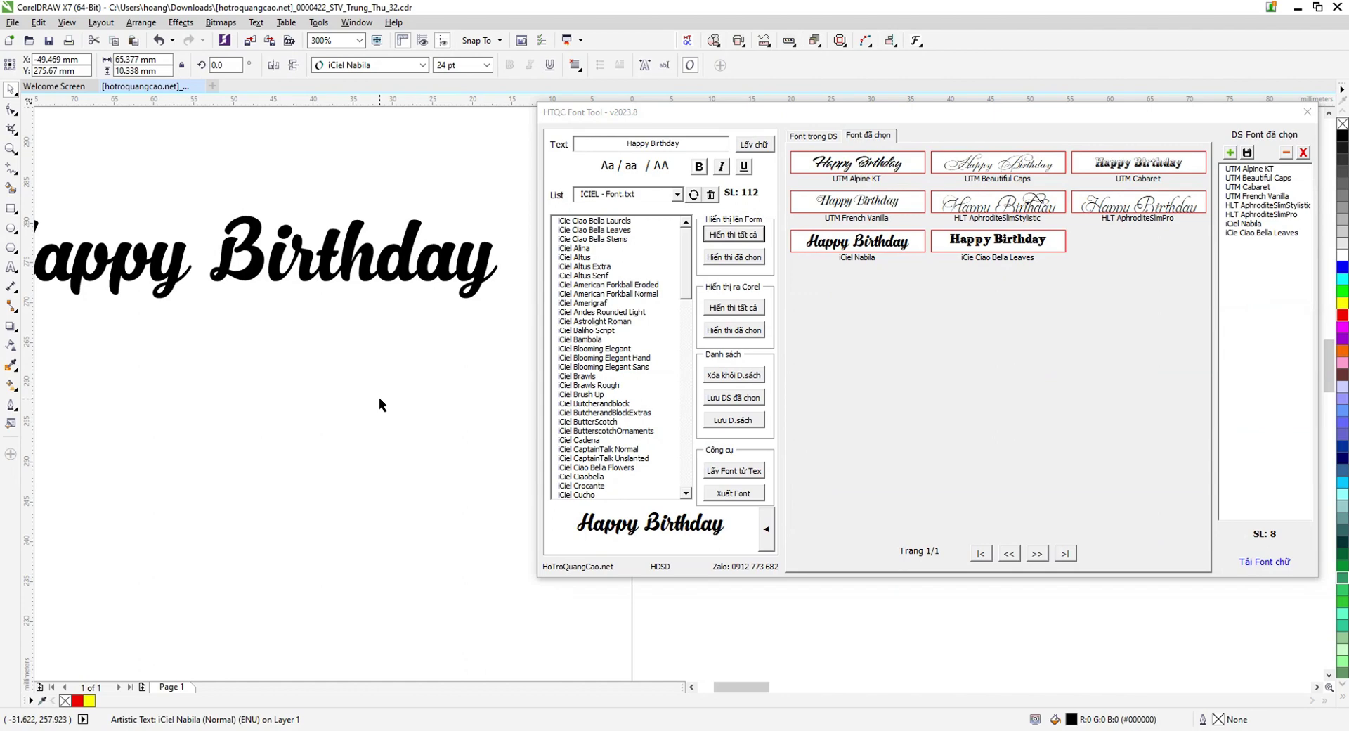
scroll(438, 289, "down", 2)
left_click(436, 284)
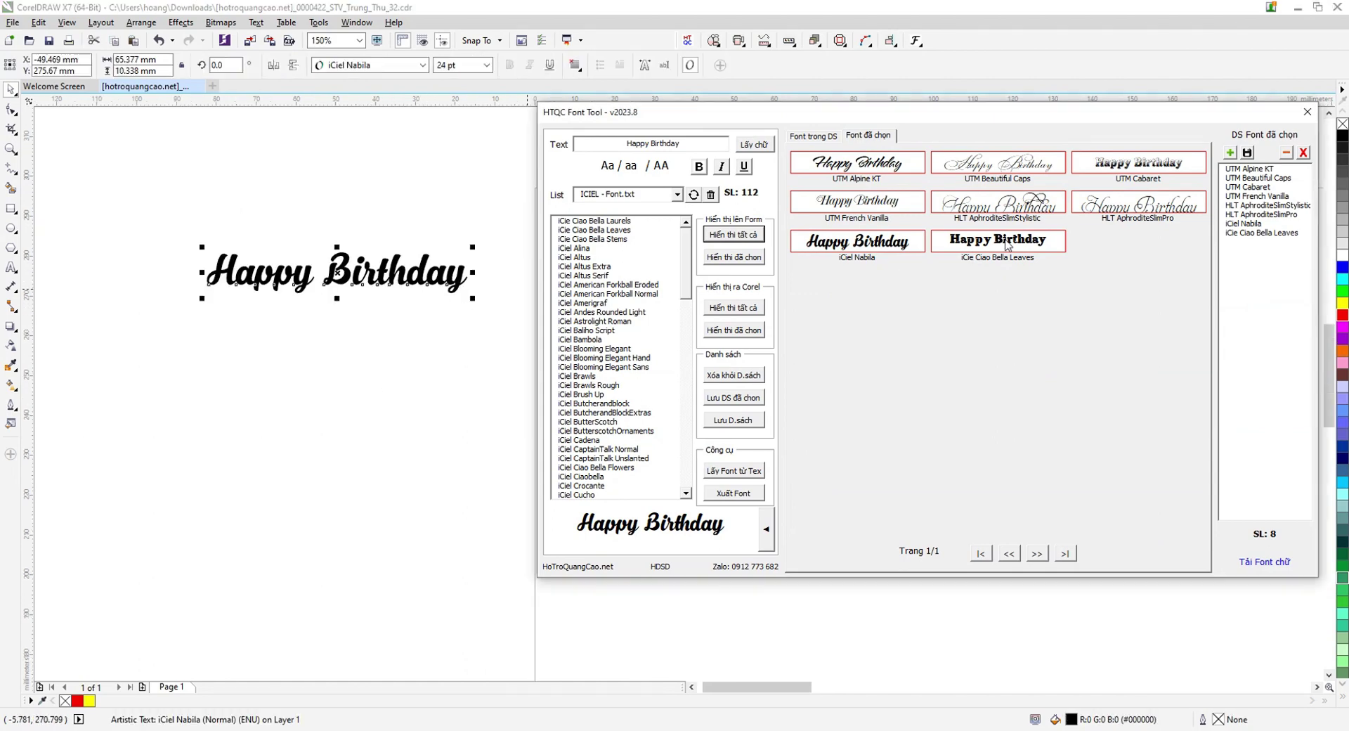
left_click(1008, 244)
left_click(1007, 245)
left_click(510, 323)
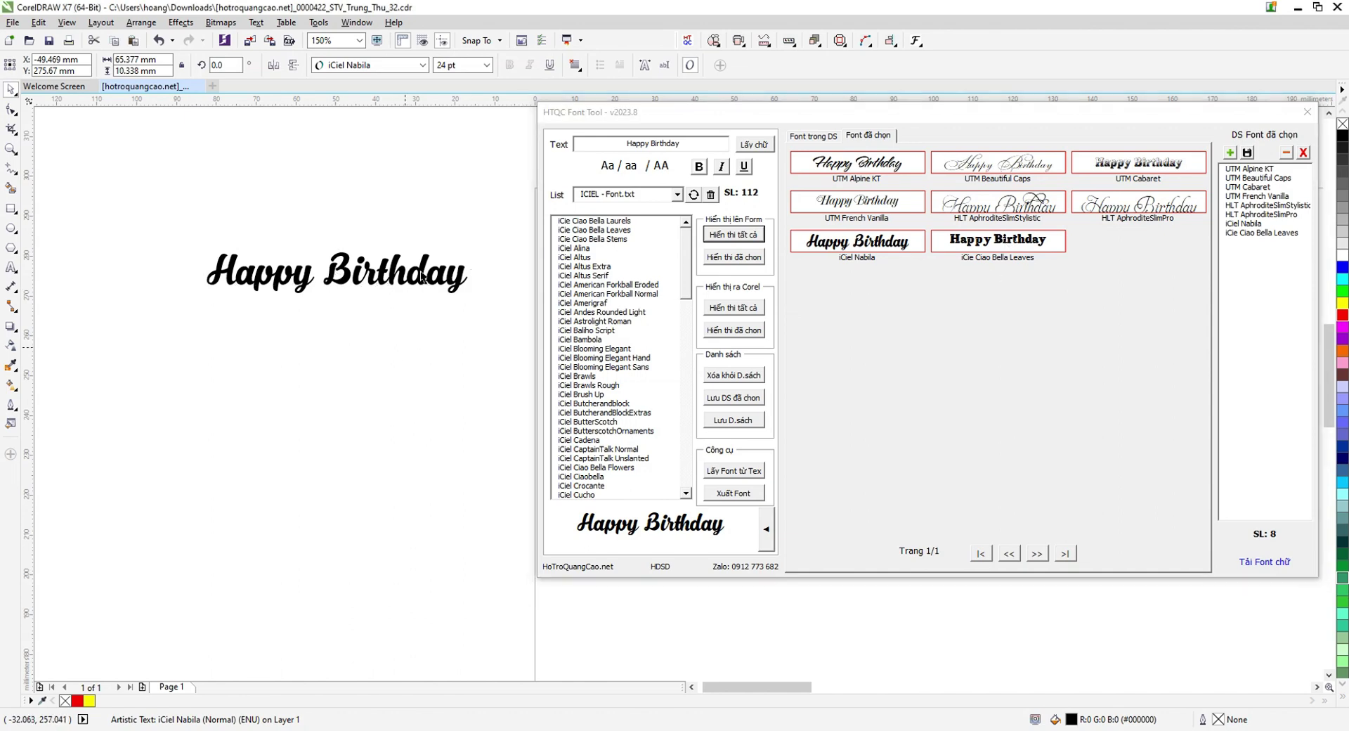
scroll(421, 276, "up", 2)
left_click(422, 275)
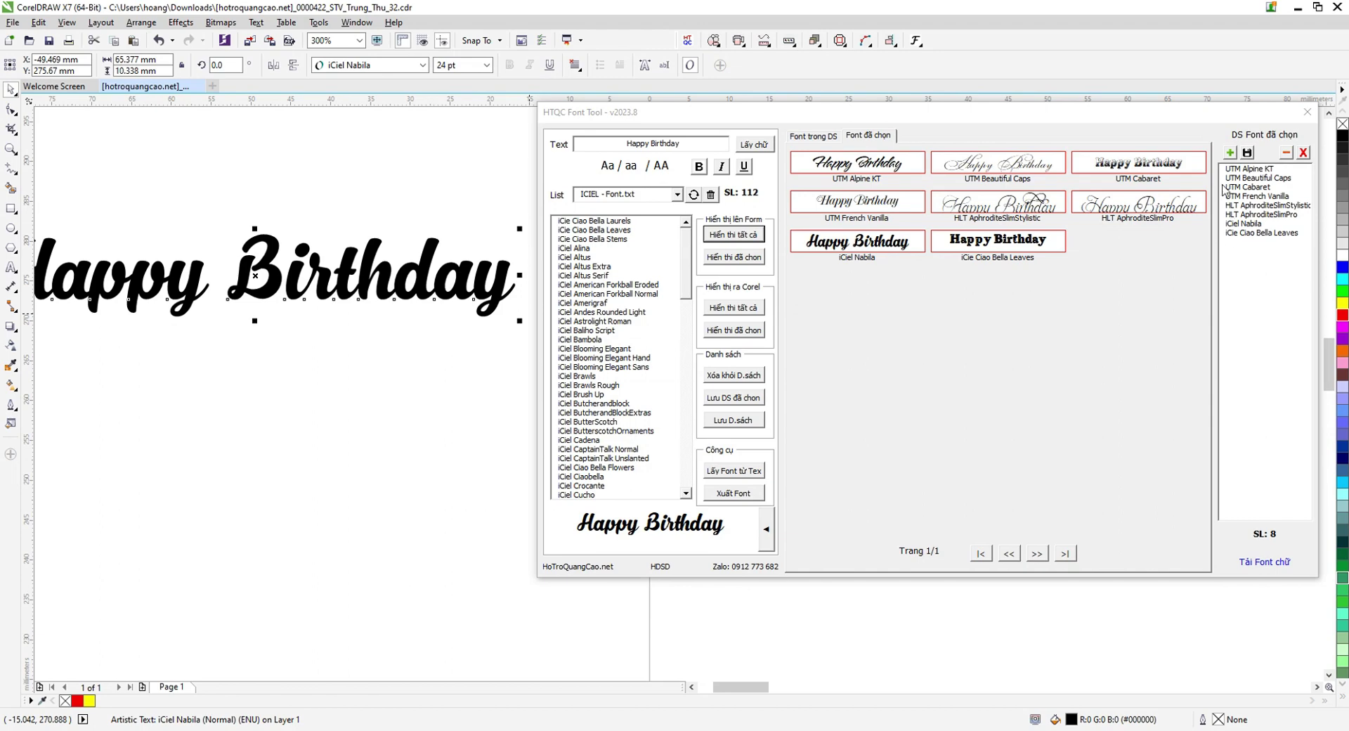
Save the chosen fonts as a new font list named Font SN in the FontList folder.
left_click_drag(1086, 118, 1019, 114)
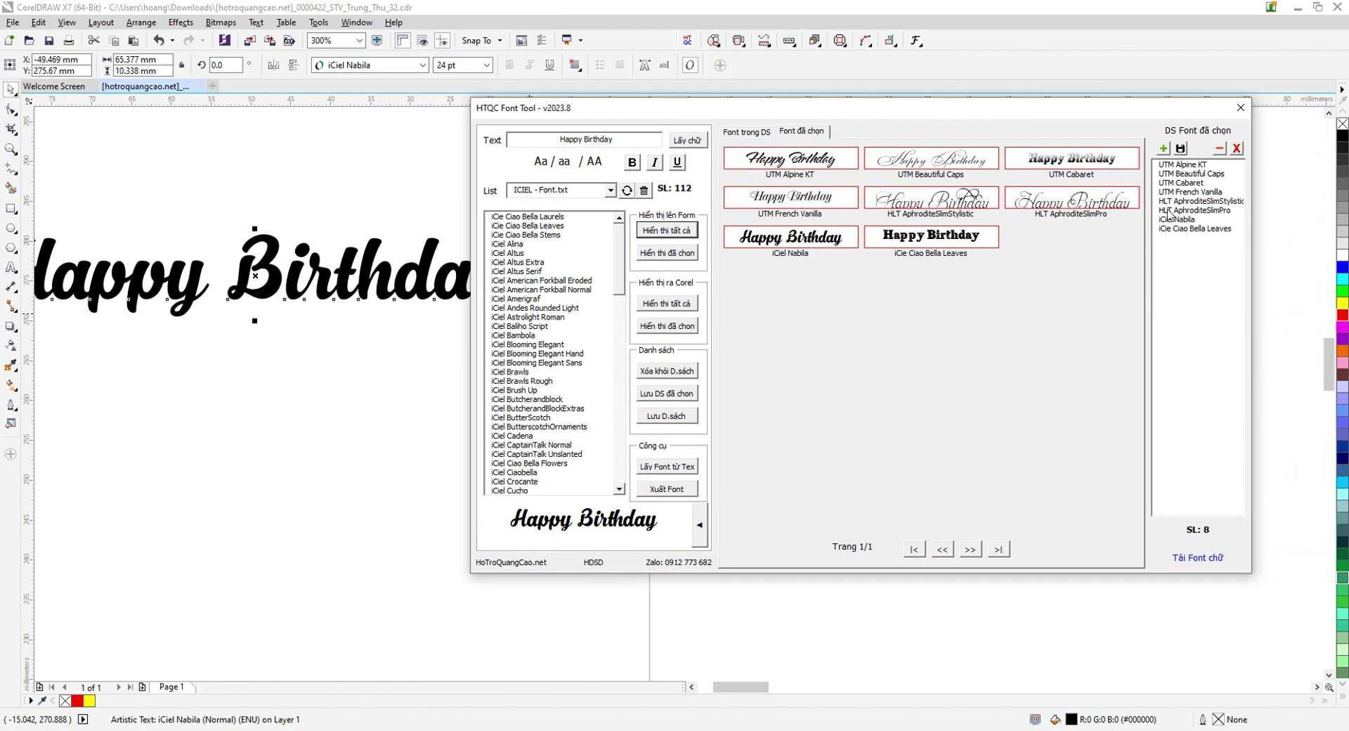
left_click(1181, 148)
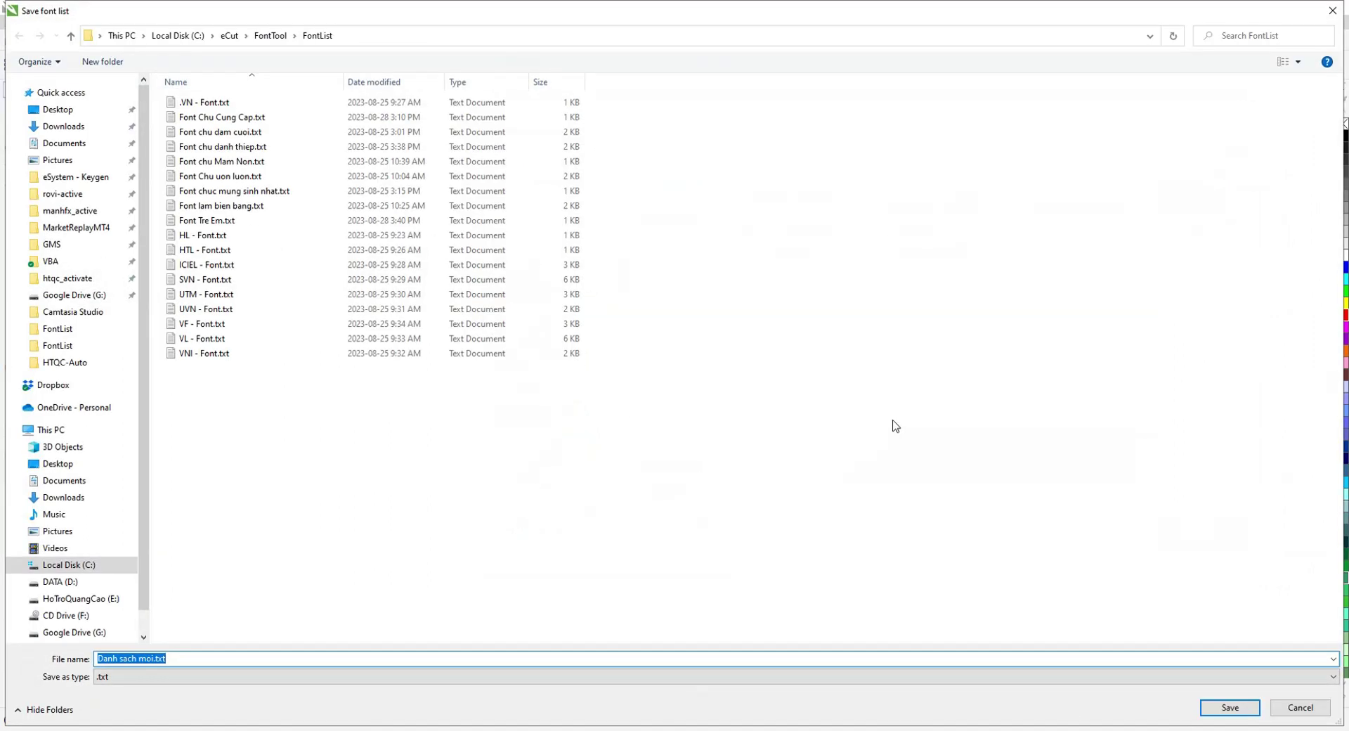
type("Font SN")
key("Return")
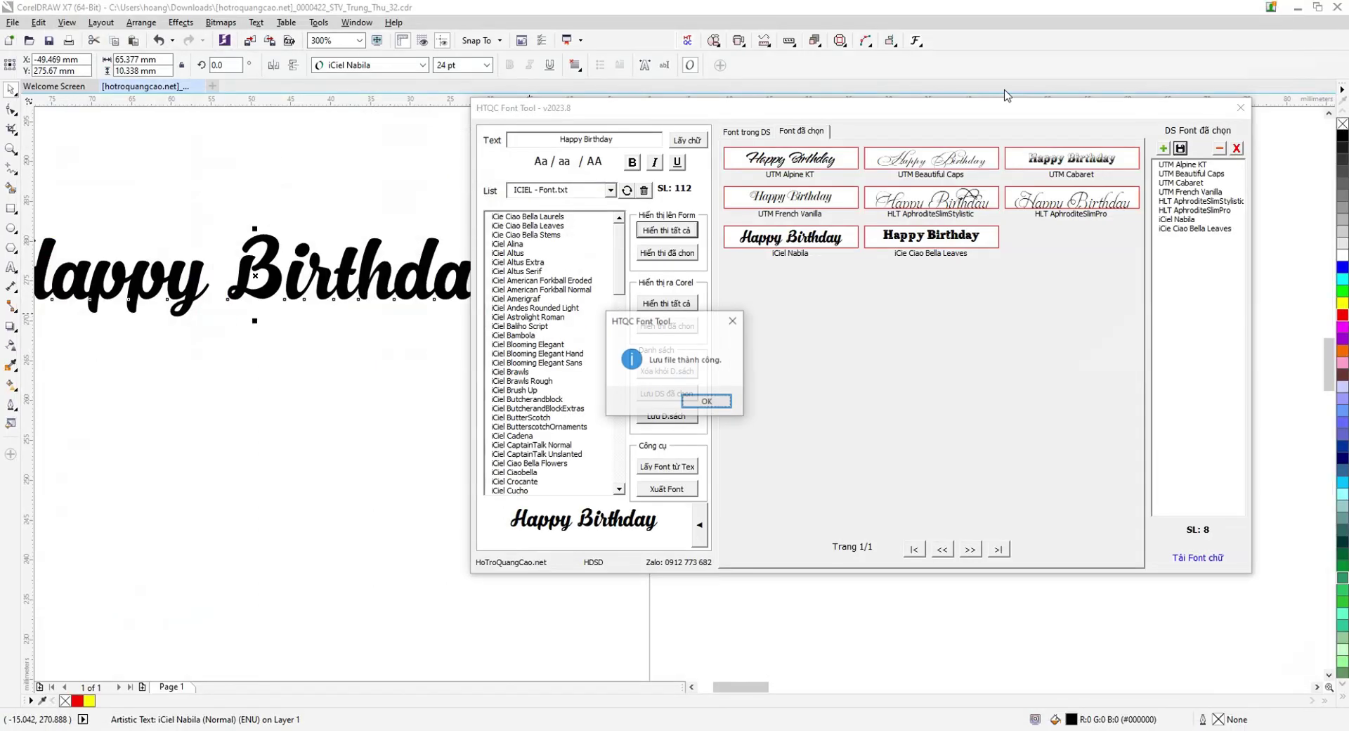
left_click(706, 402)
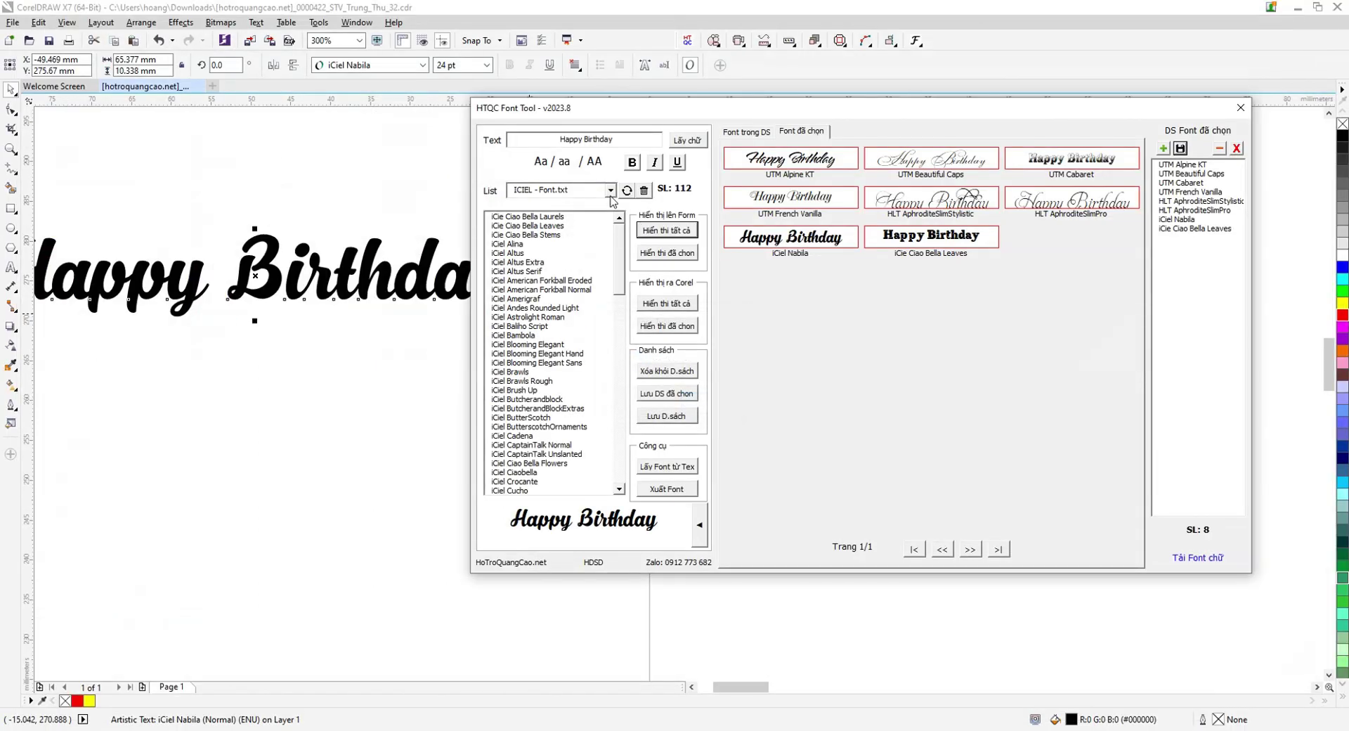
Refresh the available font lists and load the Font SN.txt list.
left_click(631, 189)
left_click(610, 190)
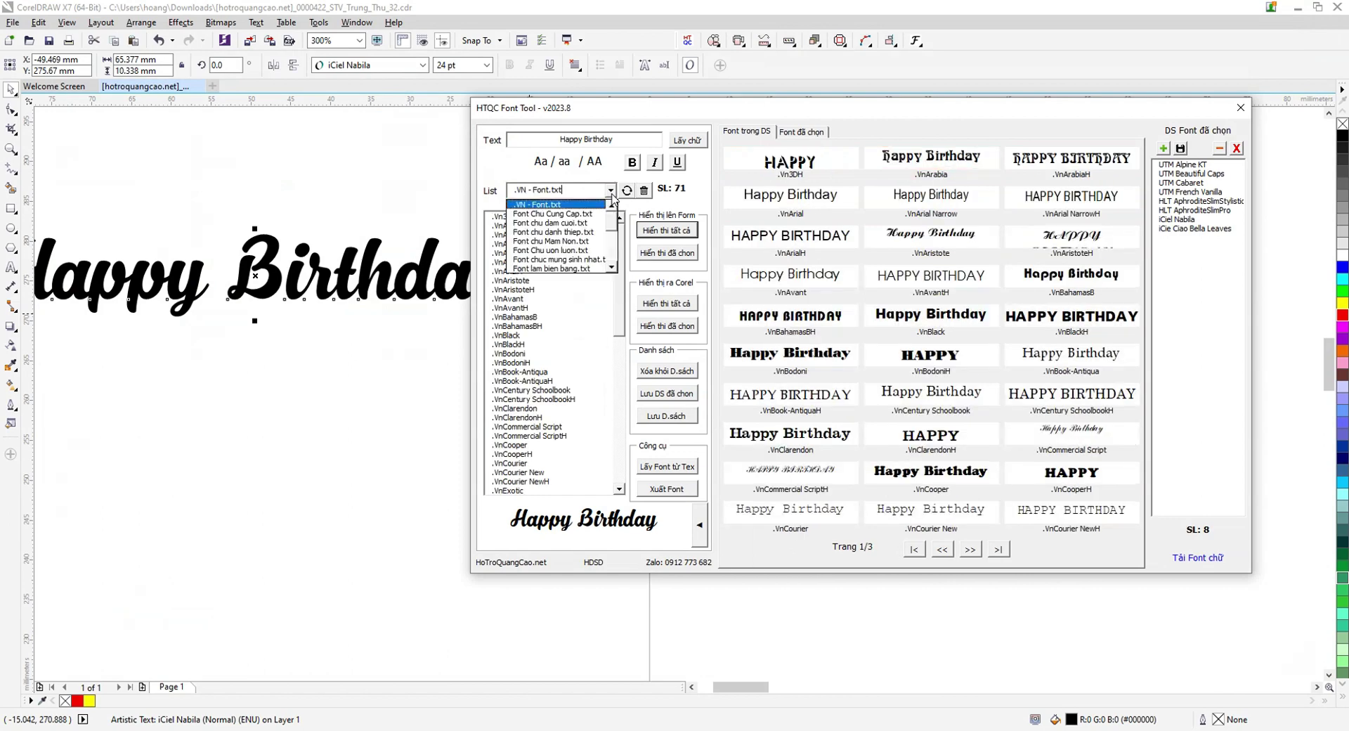
scroll(611, 225, "down", 1)
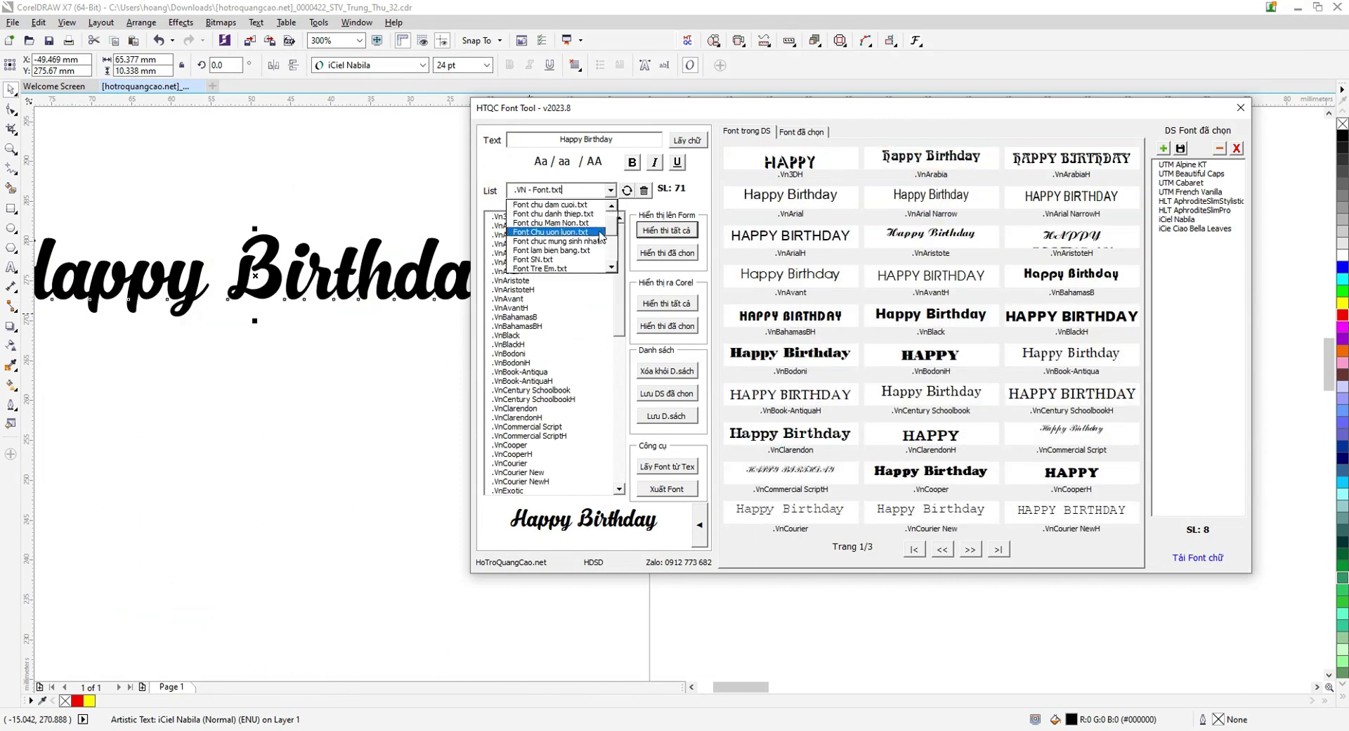
left_click(569, 258)
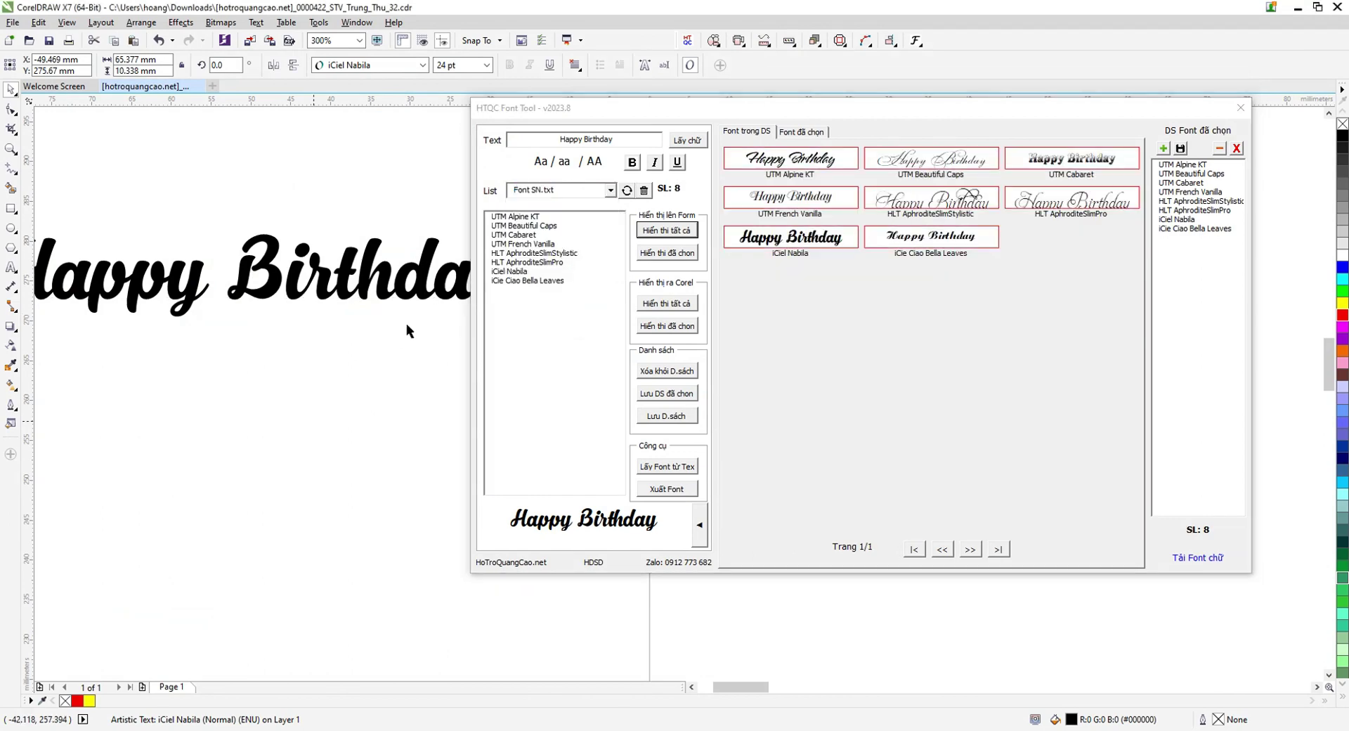
Try several Font SN fonts on the large Happy Birthday text, ending with UTM Beautiful Caps applied.
scroll(406, 323, "down", 2)
left_click(529, 217)
left_click(530, 226)
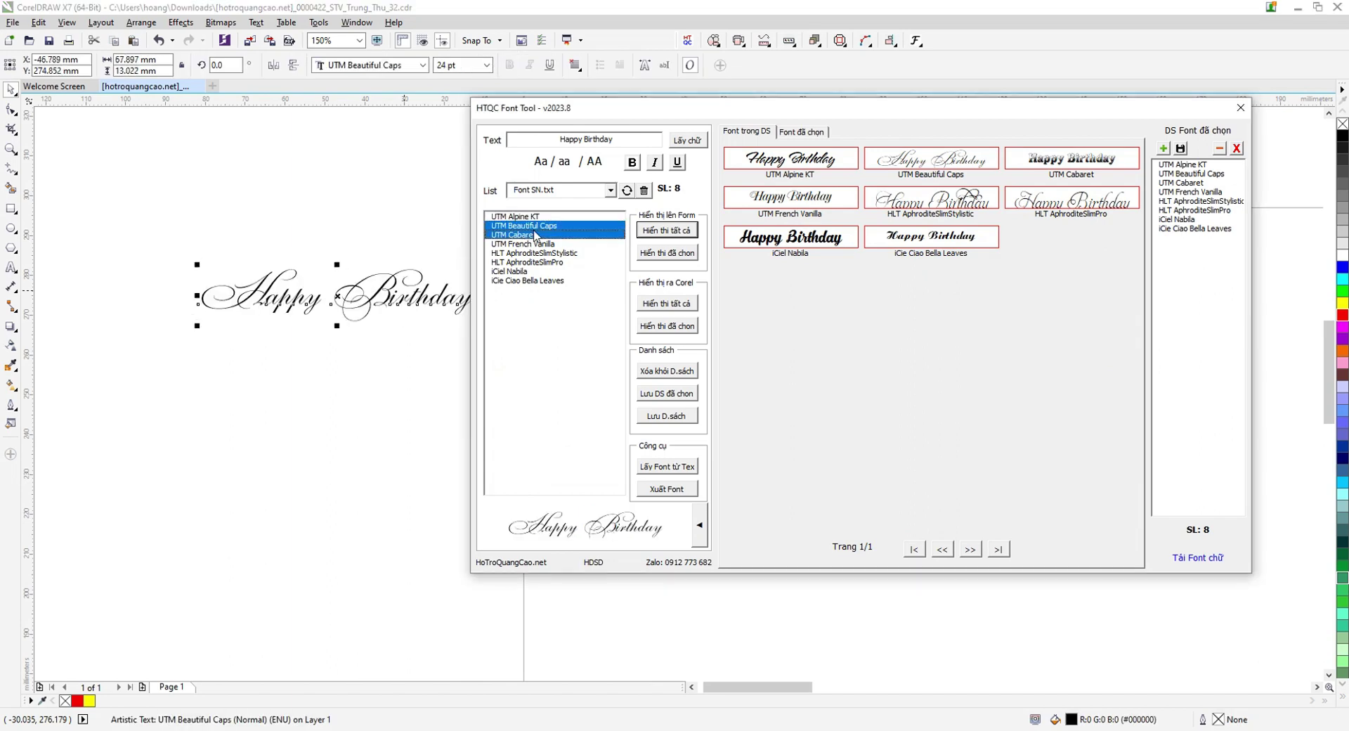
left_click(530, 234)
left_click(529, 253)
key("Up")
key("Down")
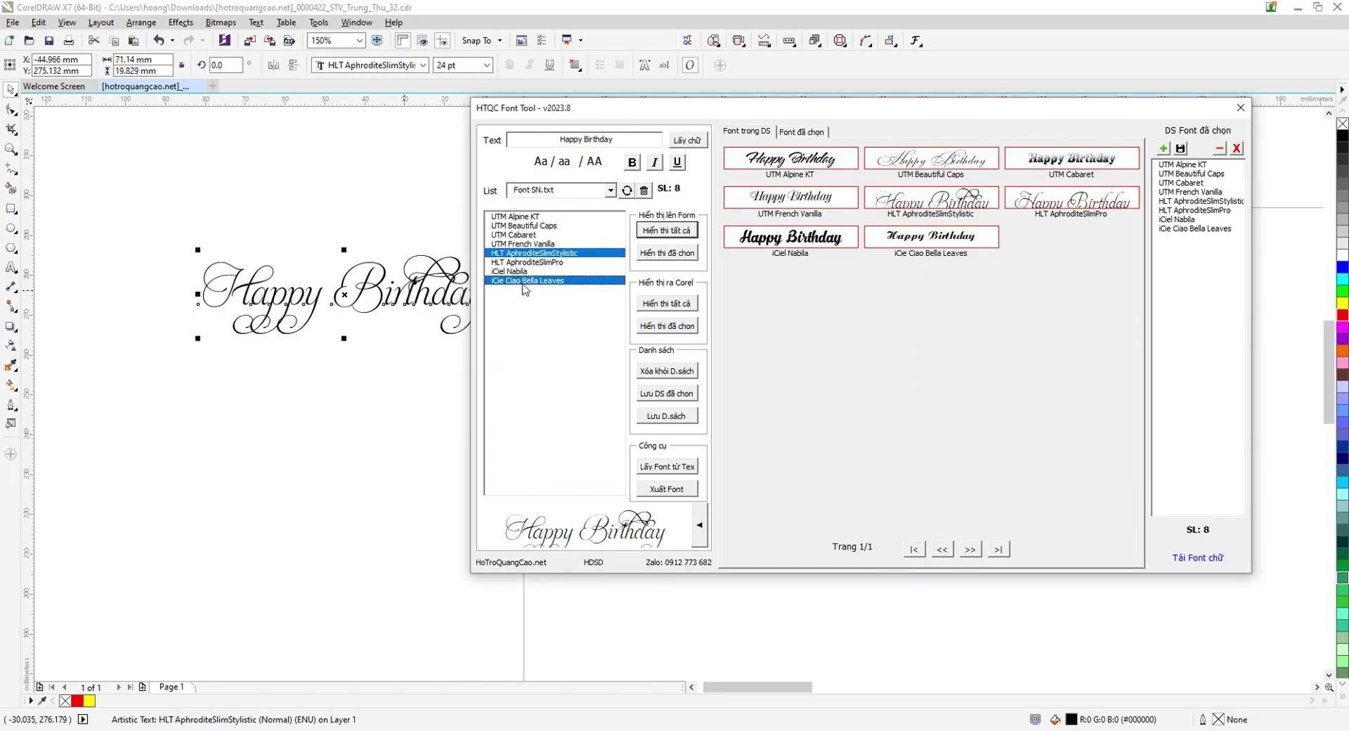
key("Down")
key("Down")
left_click(529, 227)
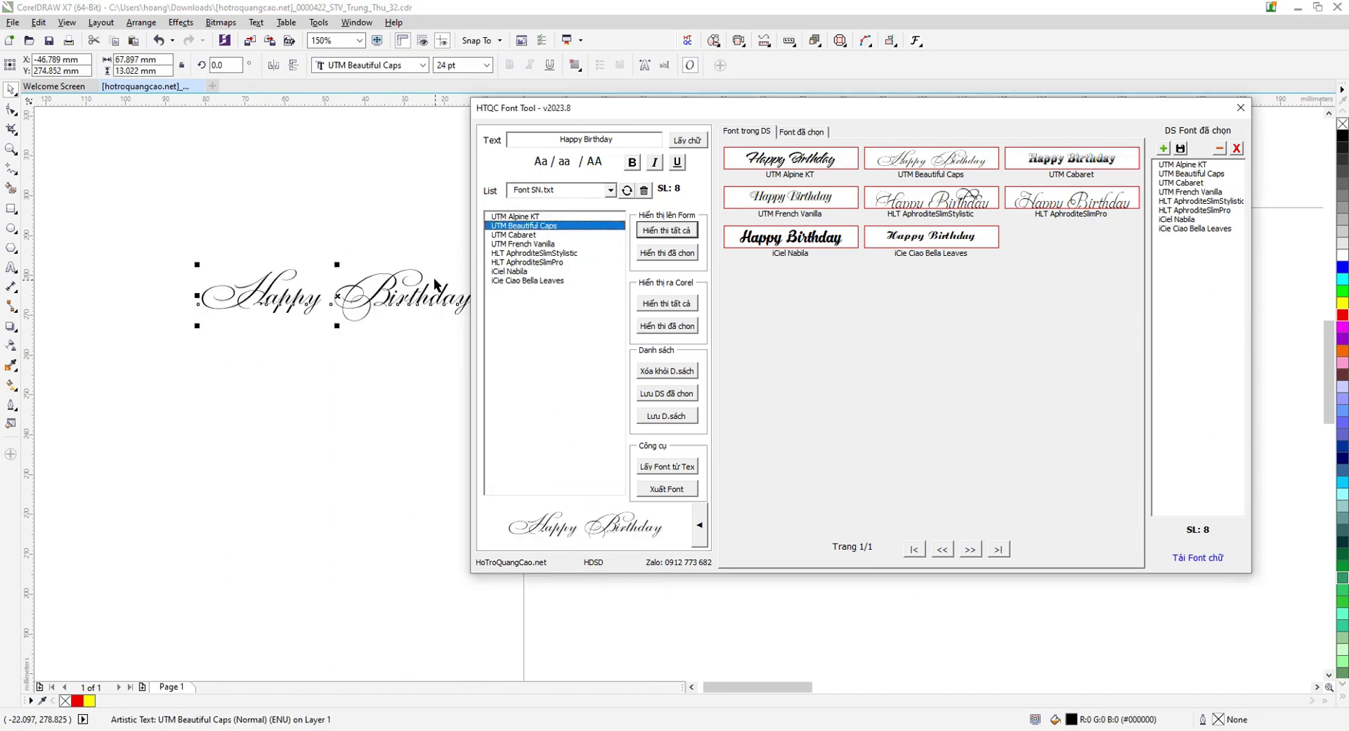
scroll(423, 273, "up", 2)
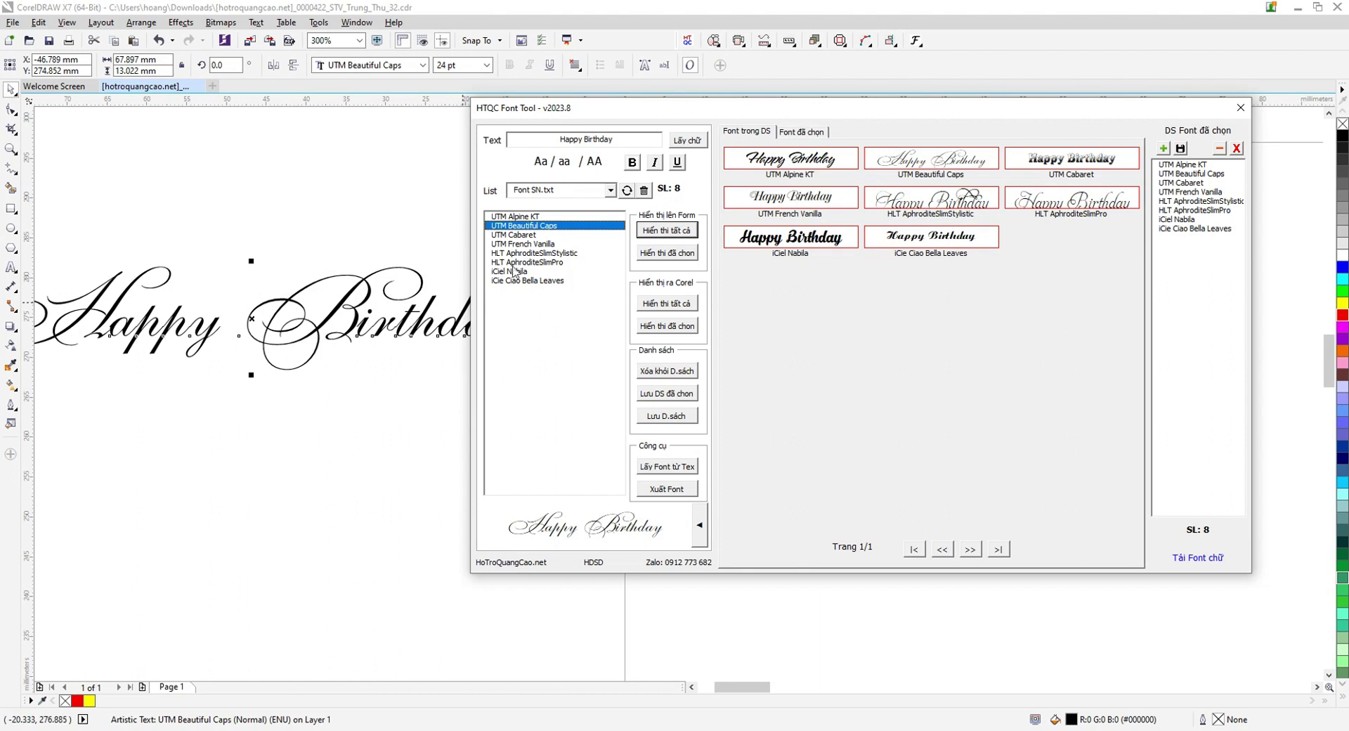
Remove iCie Ciao Bella Leaves from the loaded Font SN list.
left_click(564, 280)
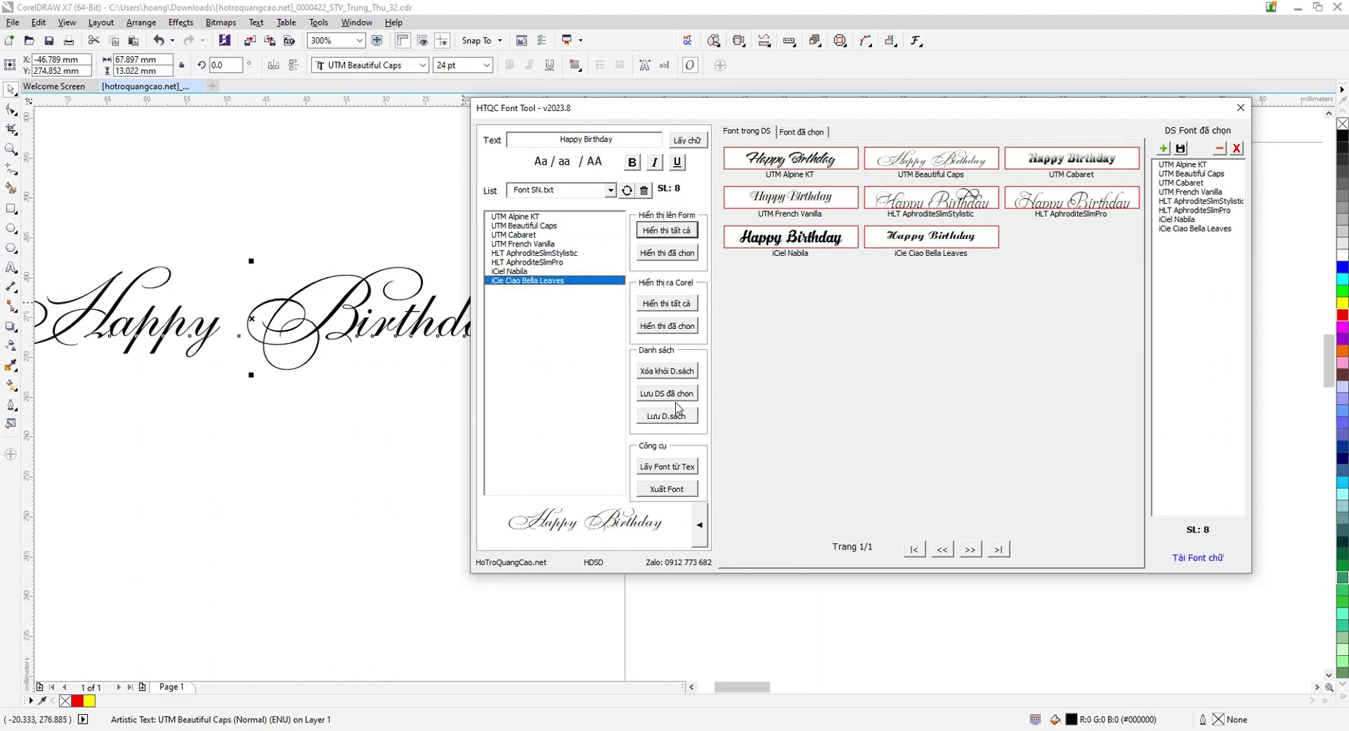
left_click(679, 373)
left_click(527, 365)
Move the font tool window off the page and output Happy Birthday samples in all Font SN fonts to the drawing.
left_click_drag(655, 107, 893, 123)
scroll(359, 318, "down", 2)
scroll(691, 347, "up", 2)
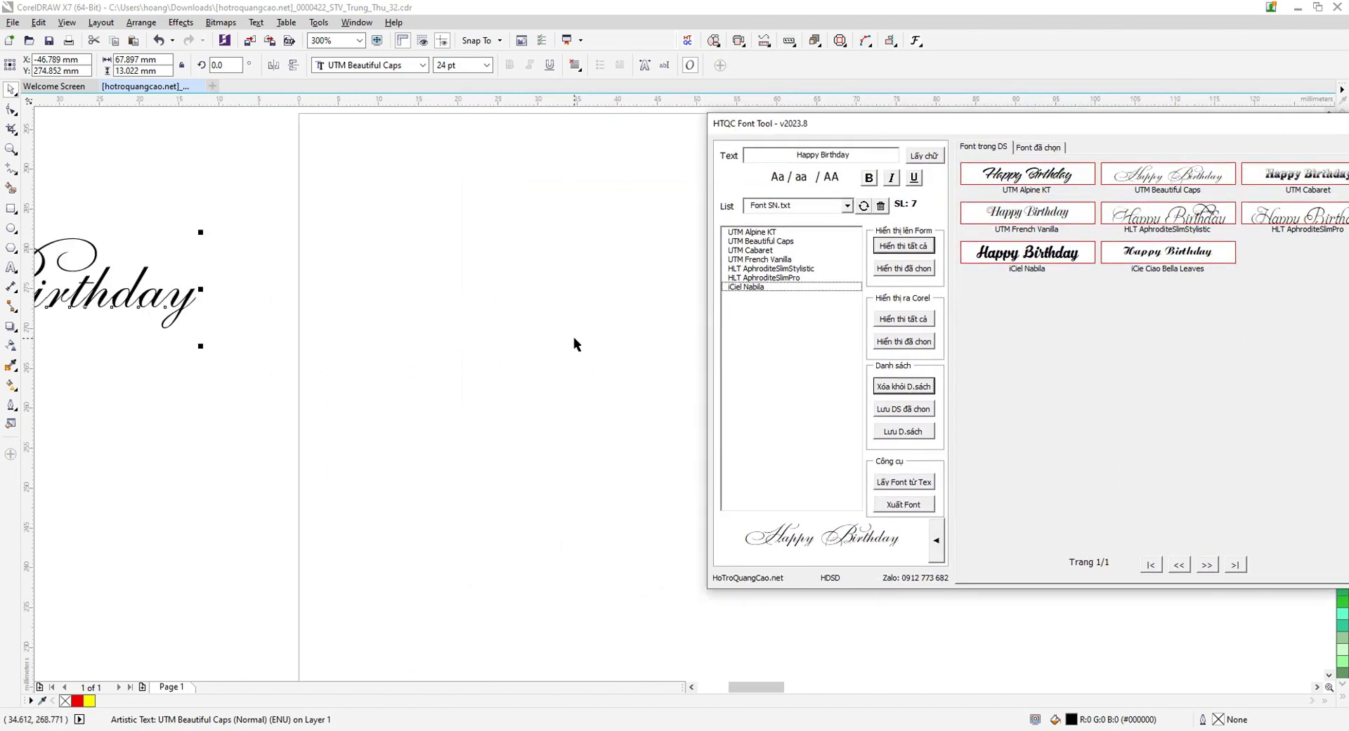
left_click(892, 323)
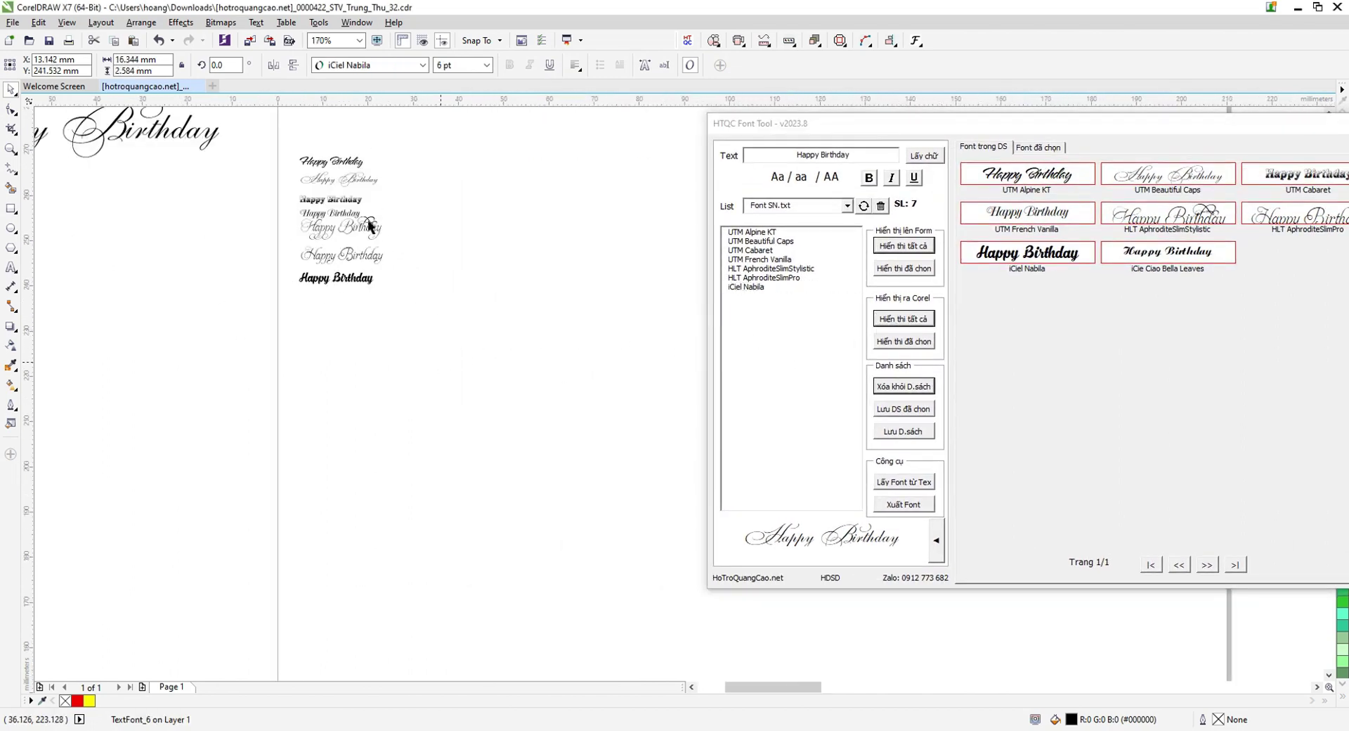
Delete all the small Font SN text samples from the page, keeping the large Happy Birthday text.
scroll(435, 309, "down", 2)
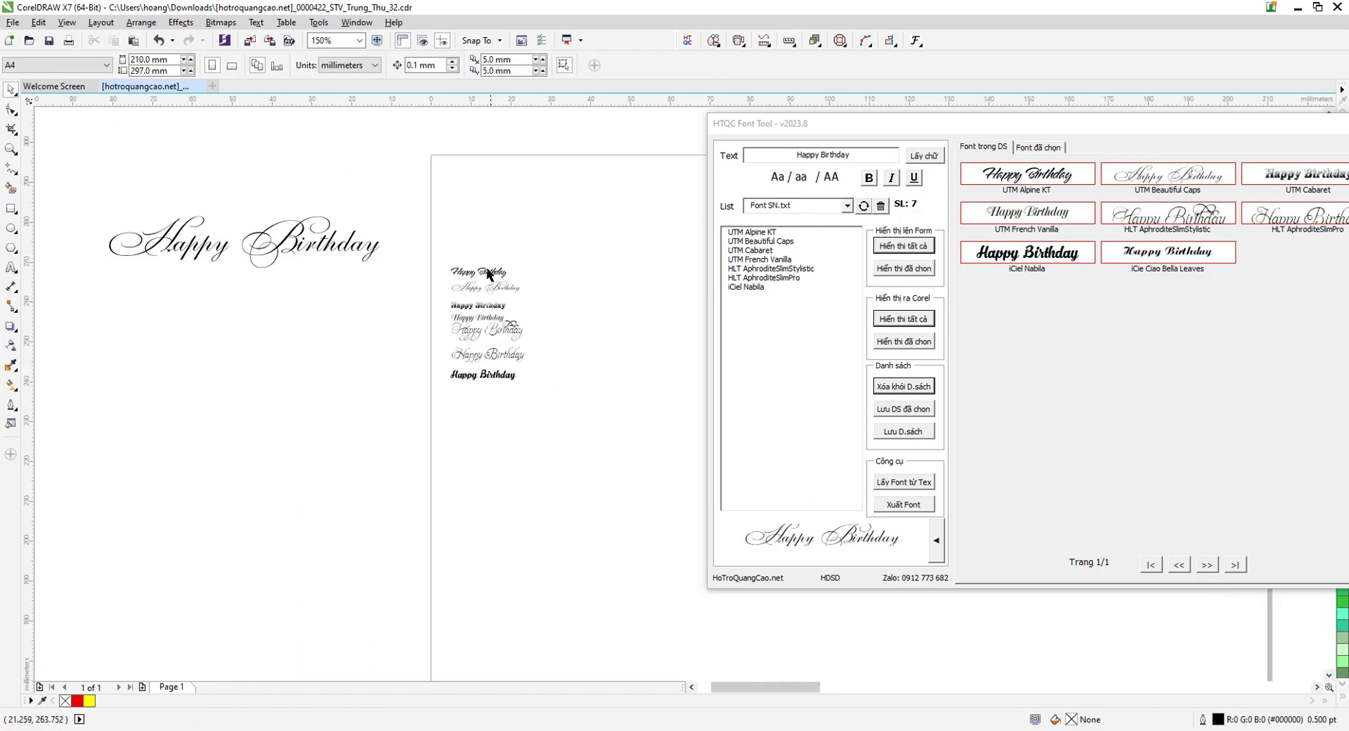
left_click_drag(573, 466, 364, 215)
key("Delete")
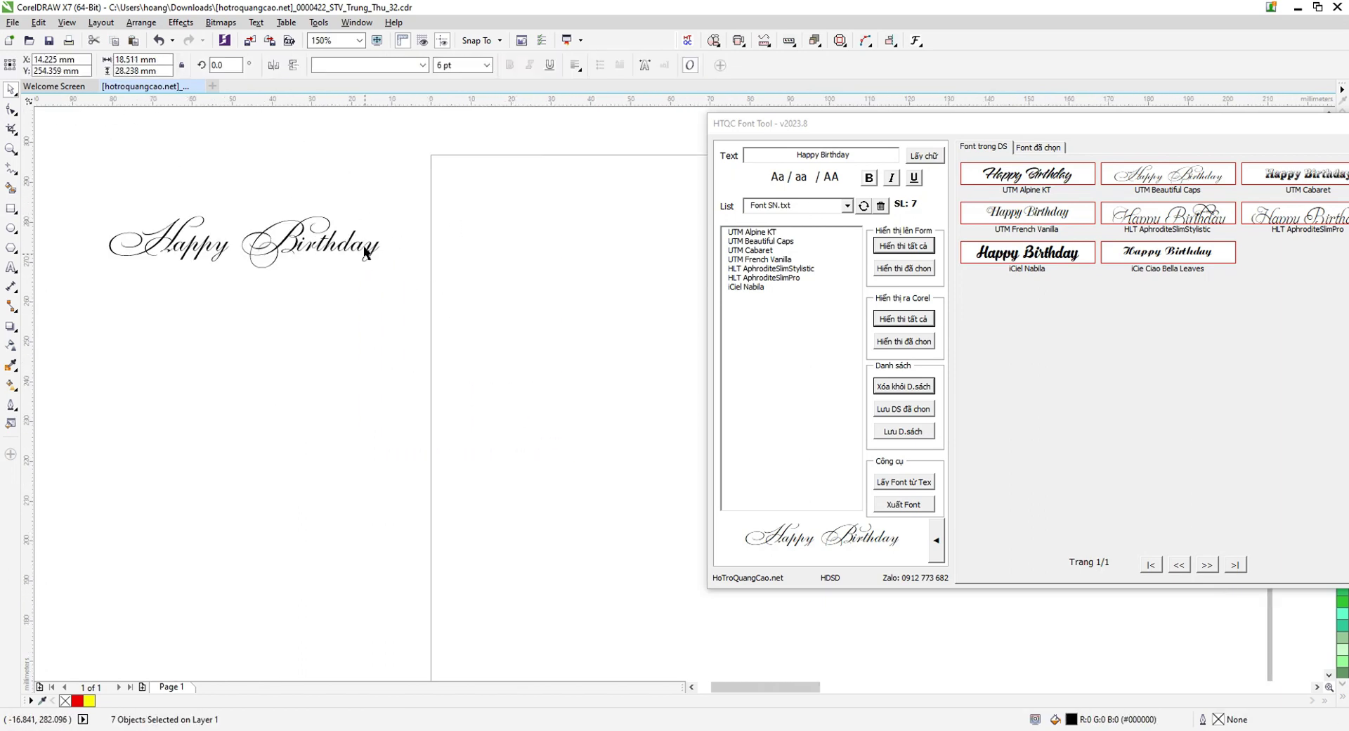
Load the UTM - Font.txt list and output Happy Birthday samples in all of its fonts to the drawing.
left_click(365, 246)
left_click(847, 206)
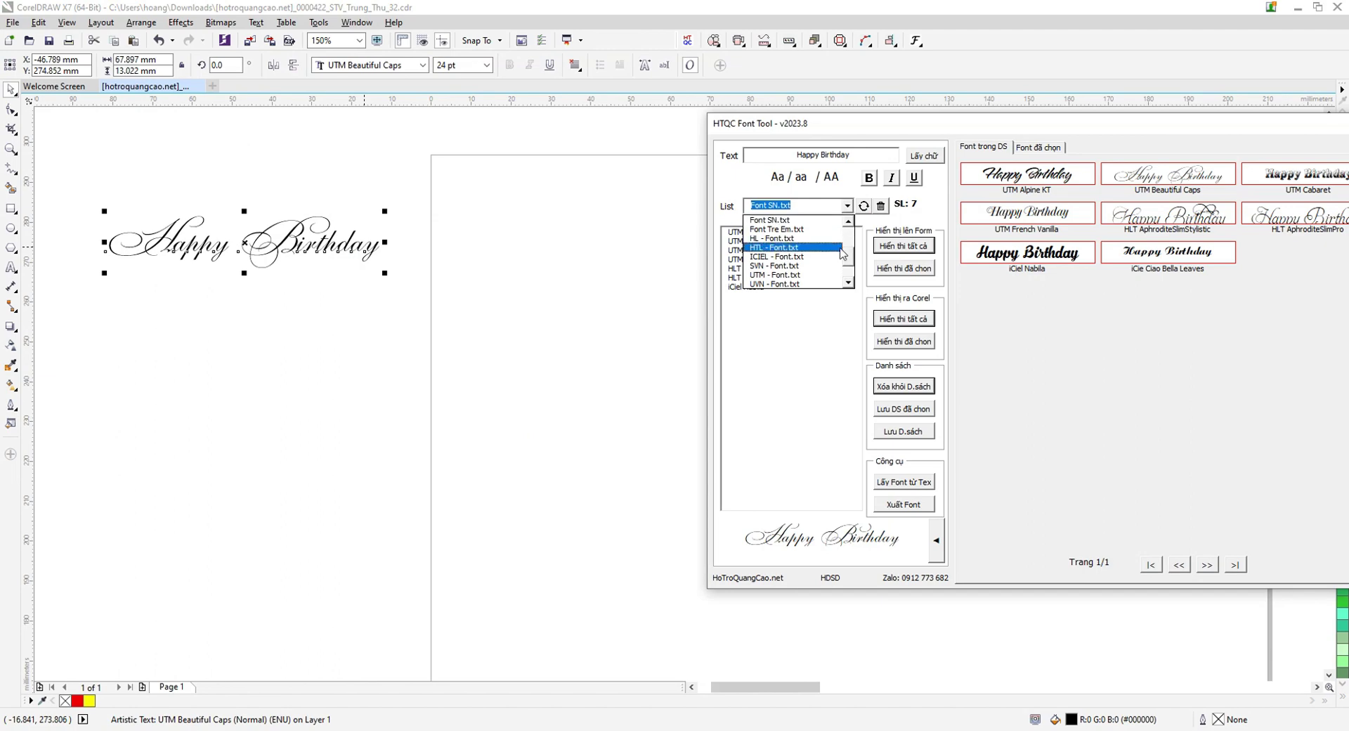
left_click(821, 274)
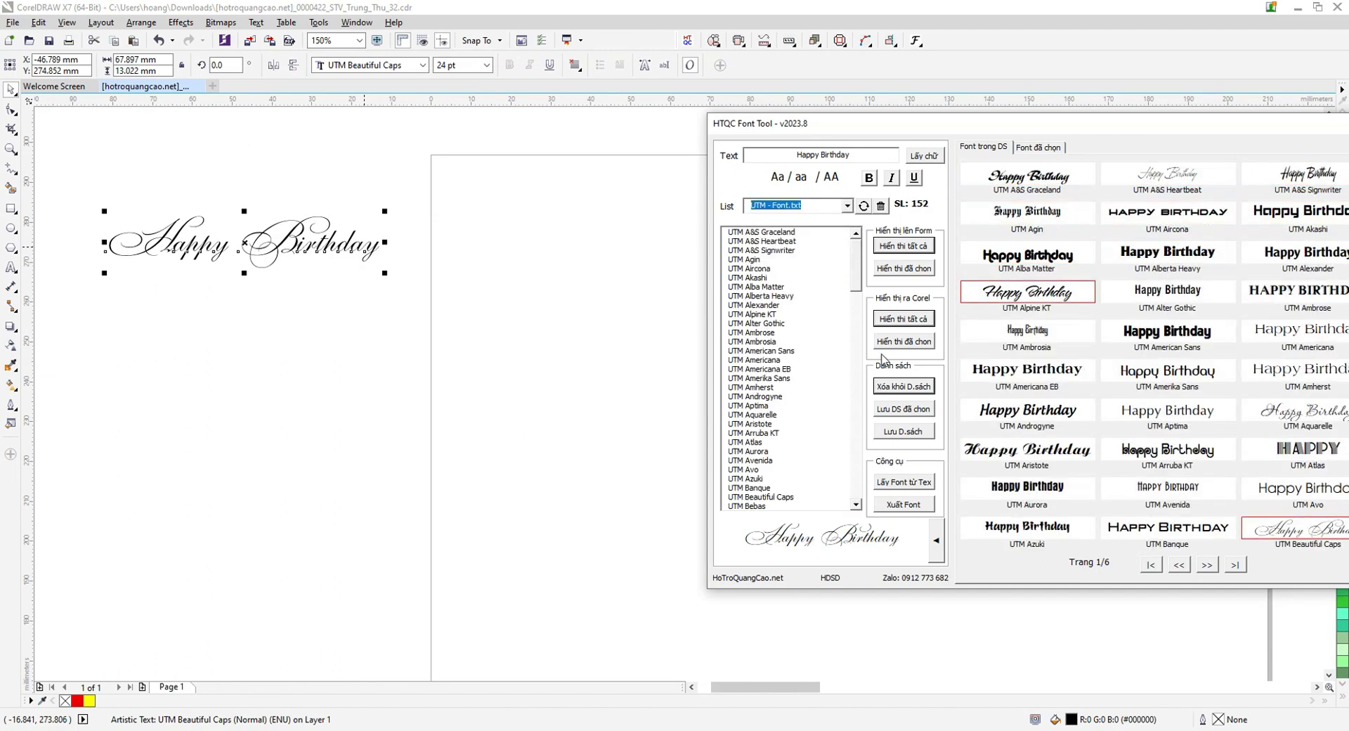
left_click(908, 324)
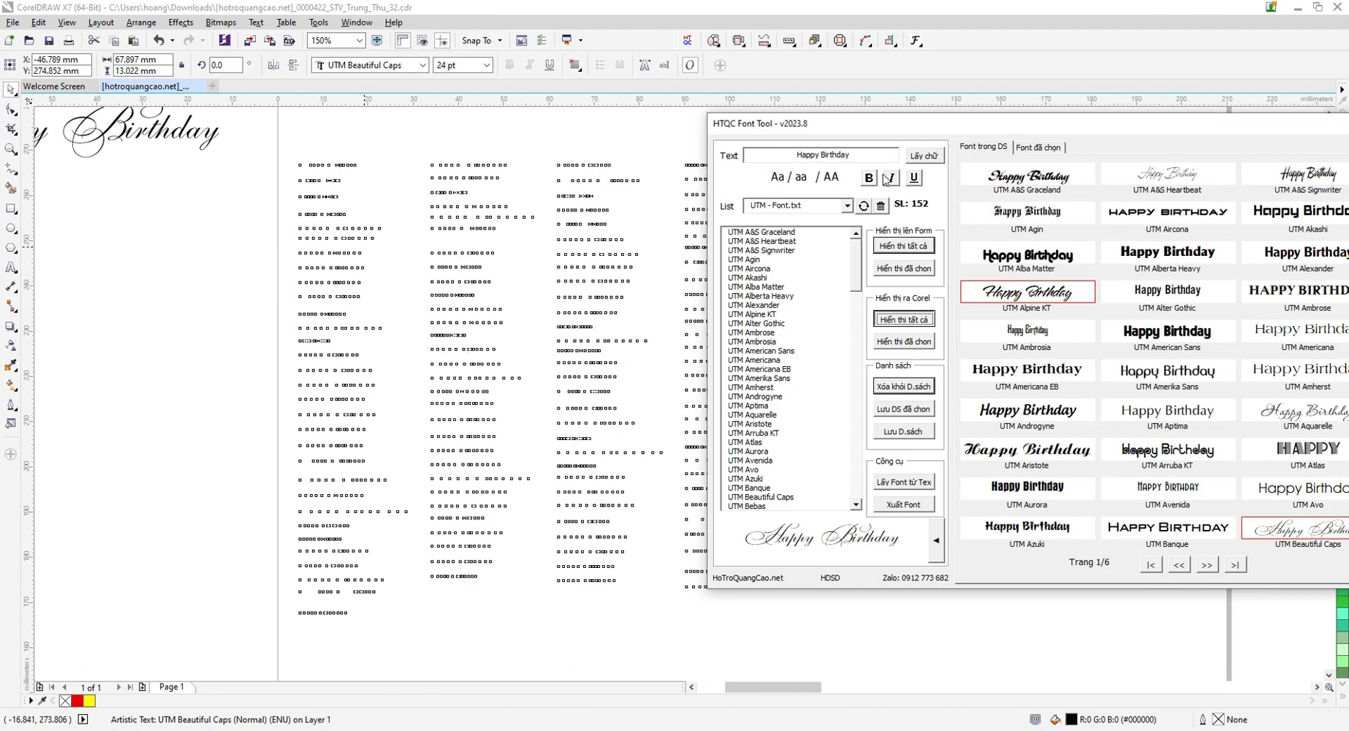
Collapse the font tool's preview area, move its window clear of the samples and examine the UTM samples on the page.
left_click(937, 540)
left_click_drag(839, 126, 1162, 135)
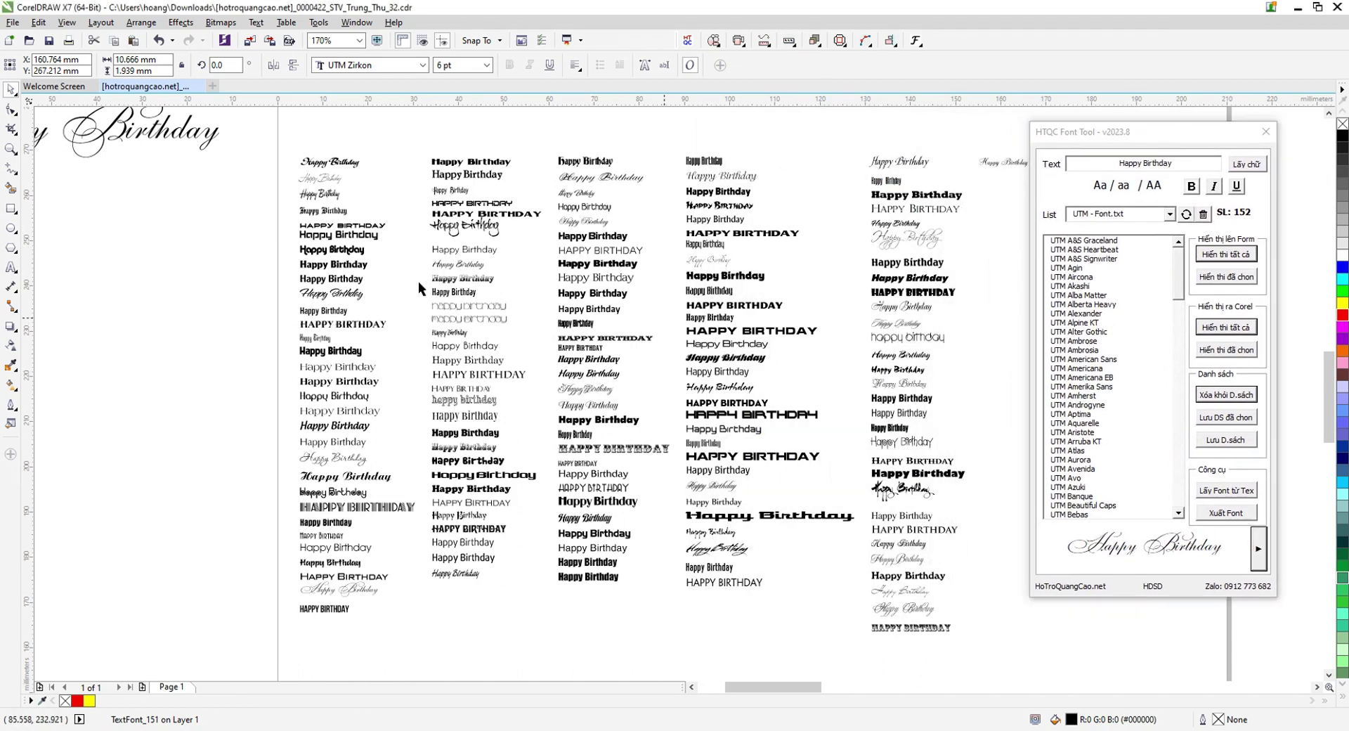
key("Escape")
scroll(584, 322, "down", 4)
scroll(584, 322, "up", 3)
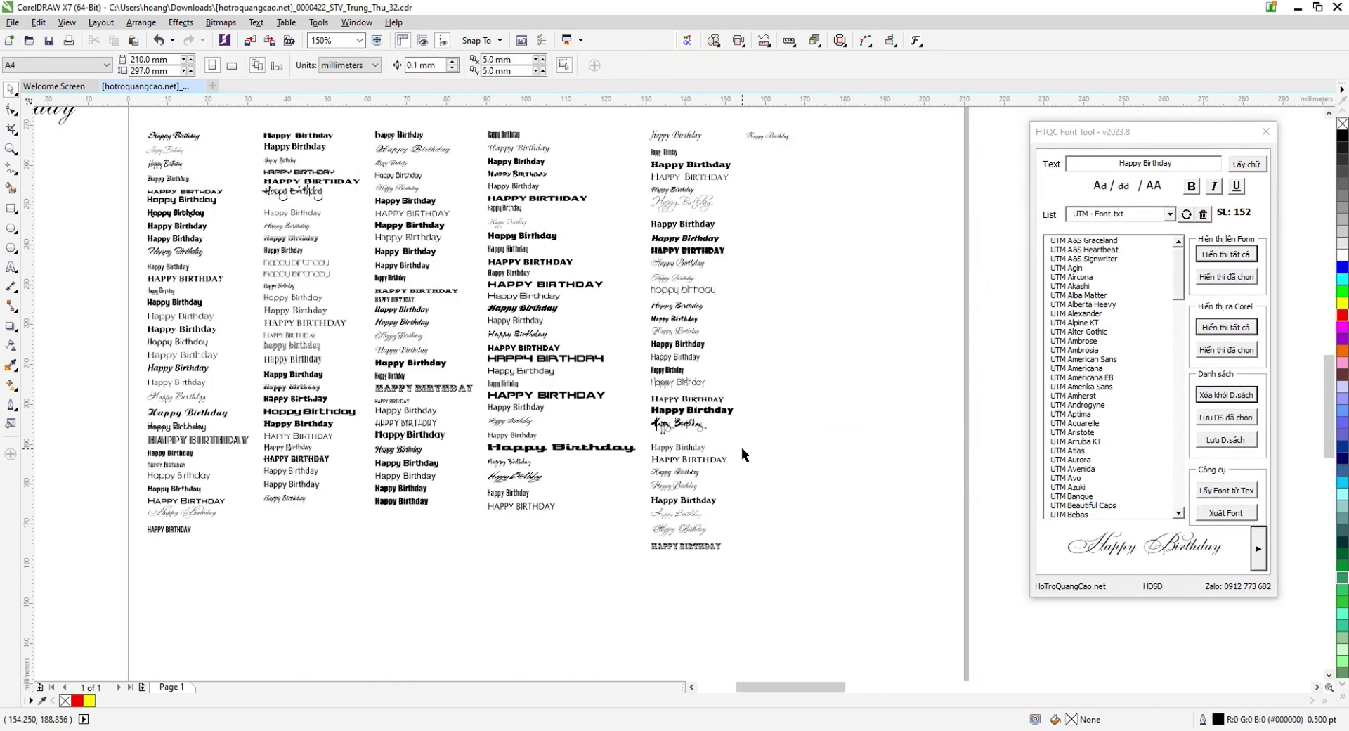
Delete all the UTM font samples from the page.
scroll(740, 447, "down", 2)
left_click_drag(843, 548, 437, 247)
key("Delete")
Load the Tat ca Font trong may list and show previews of all its fonts in the expanded tool window.
left_click_drag(1133, 138, 784, 104)
left_click(822, 180)
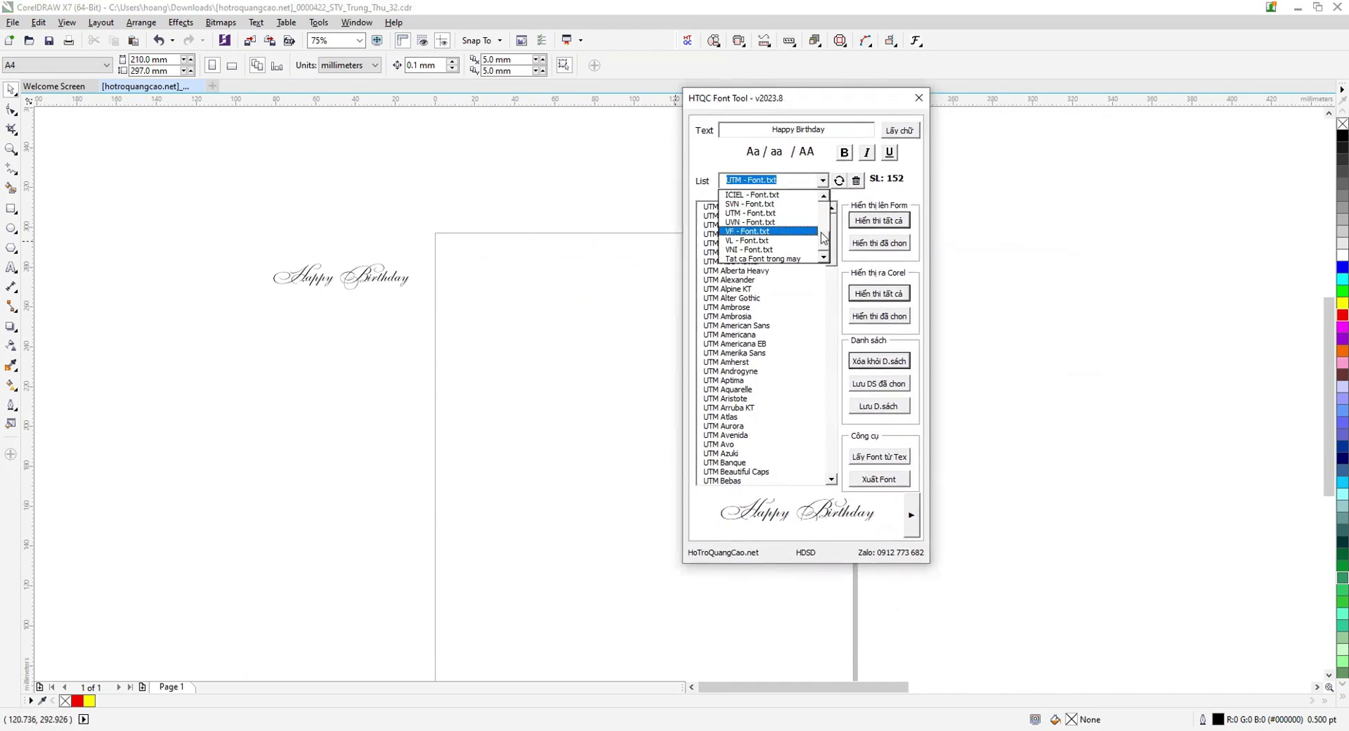
left_click(808, 260)
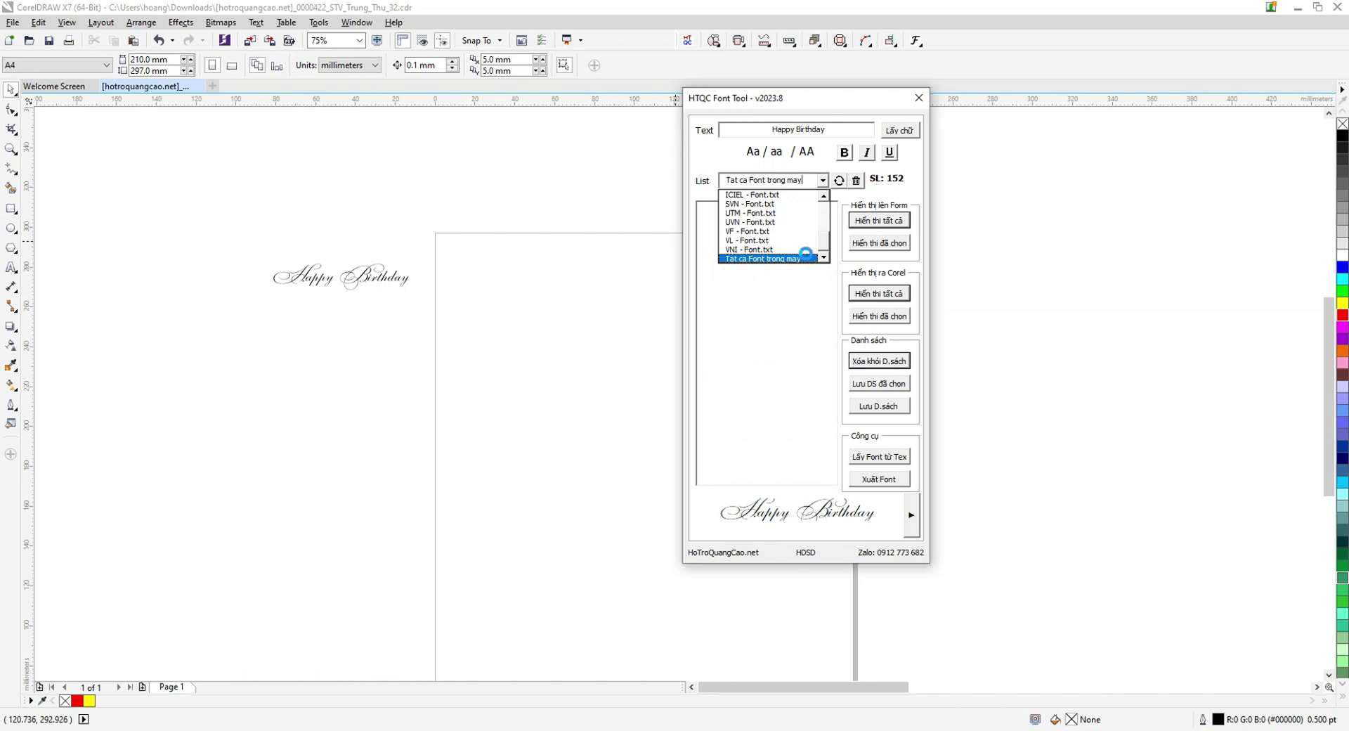
left_click(778, 394)
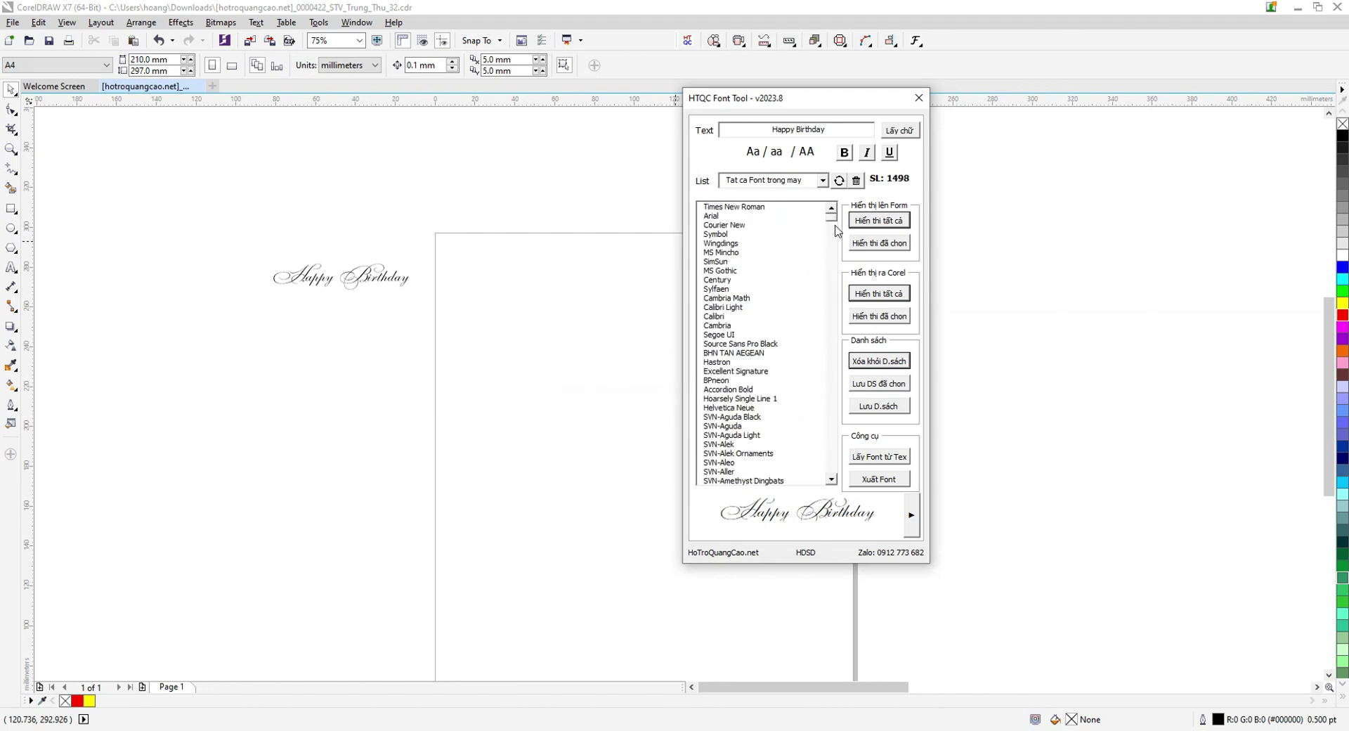
left_click(895, 225)
left_click_drag(859, 111, 805, 112)
left_click(857, 523)
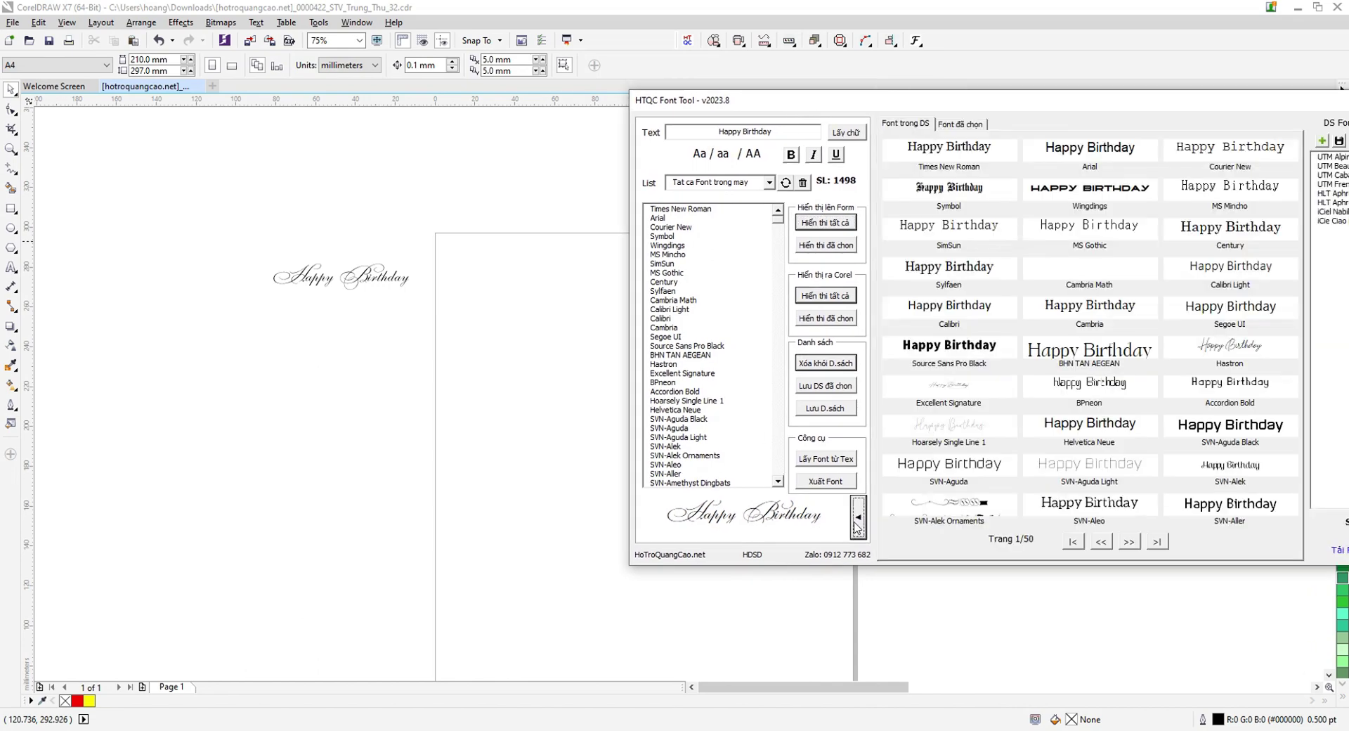
left_click_drag(926, 105, 802, 90)
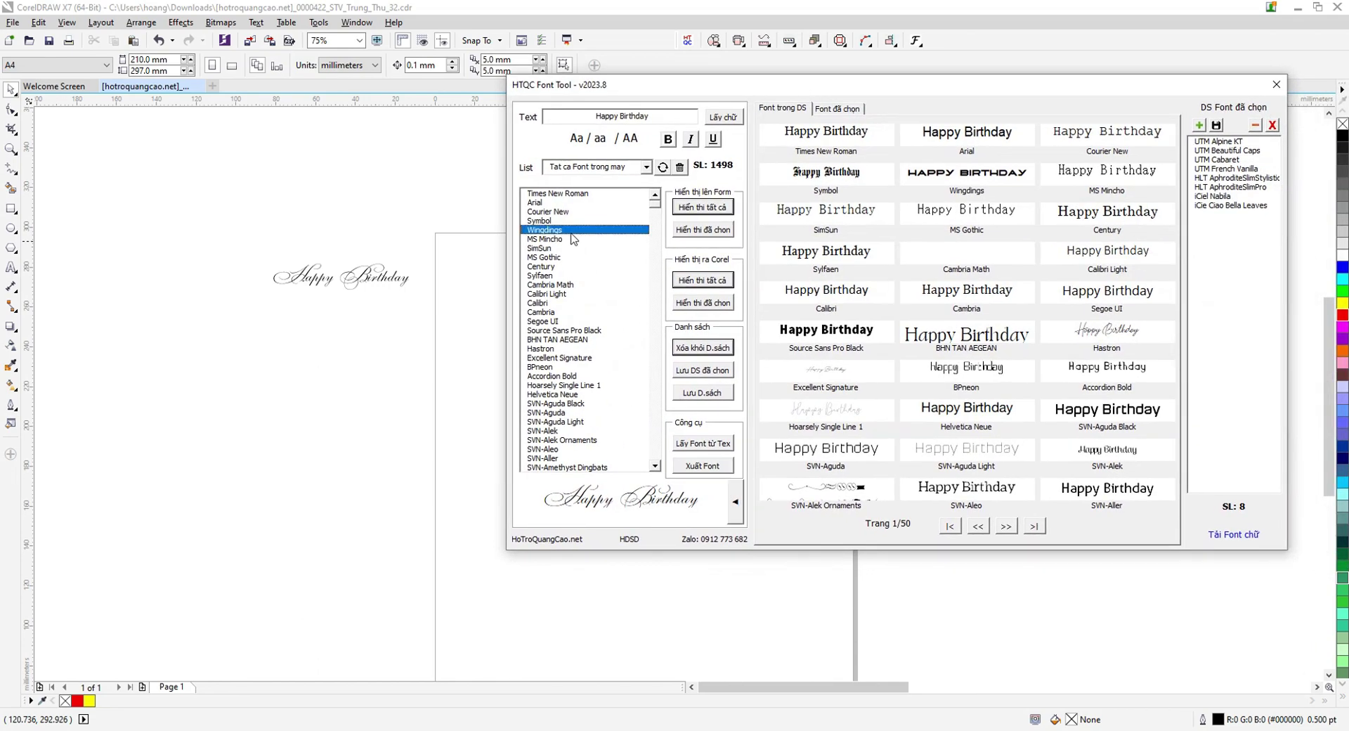
Preview individual fonts from the full computer font list, down to SVN-Aguda Black.
left_click(555, 312)
left_click(555, 366)
key("Down")
key("Down")
key("Down")
key("Down")
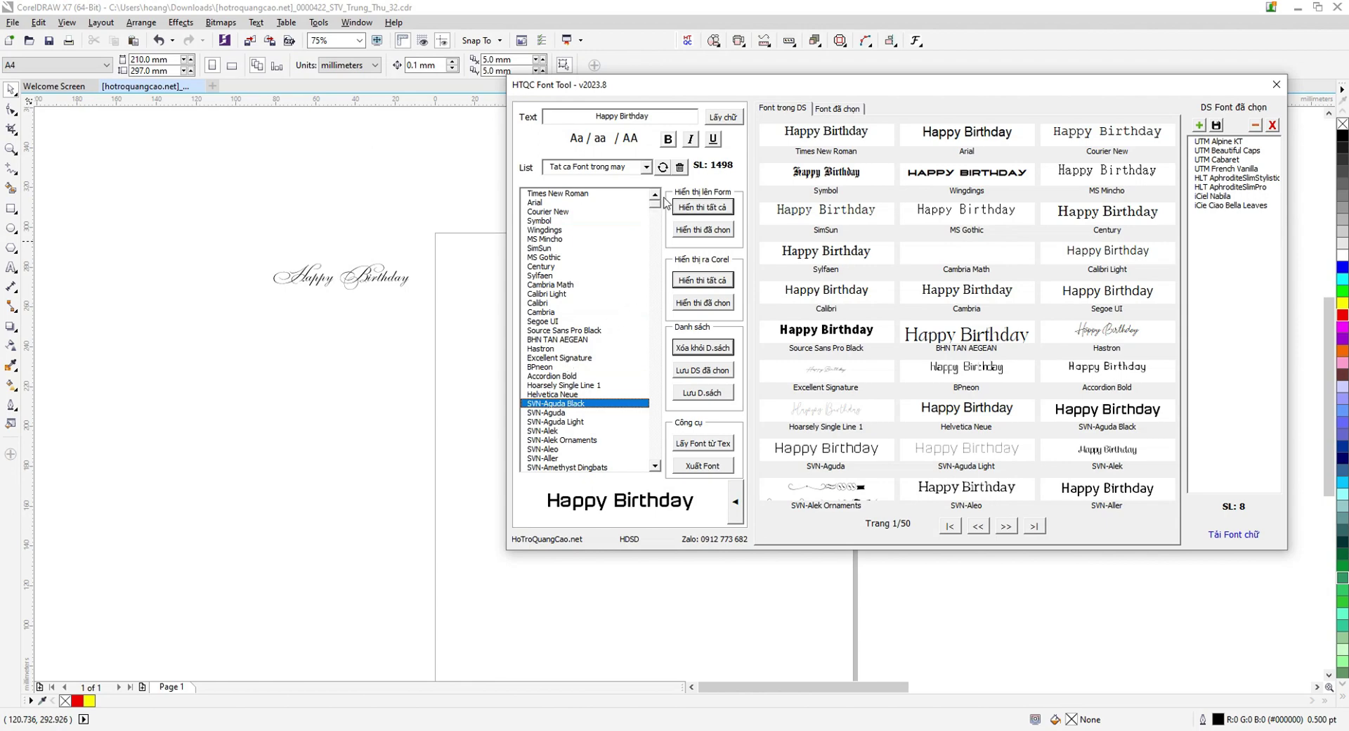
Select every UTM font in the full list, from UTM A&S Graceland through UTM Zirkon.
left_click_drag(656, 203, 655, 276)
left_click(546, 330)
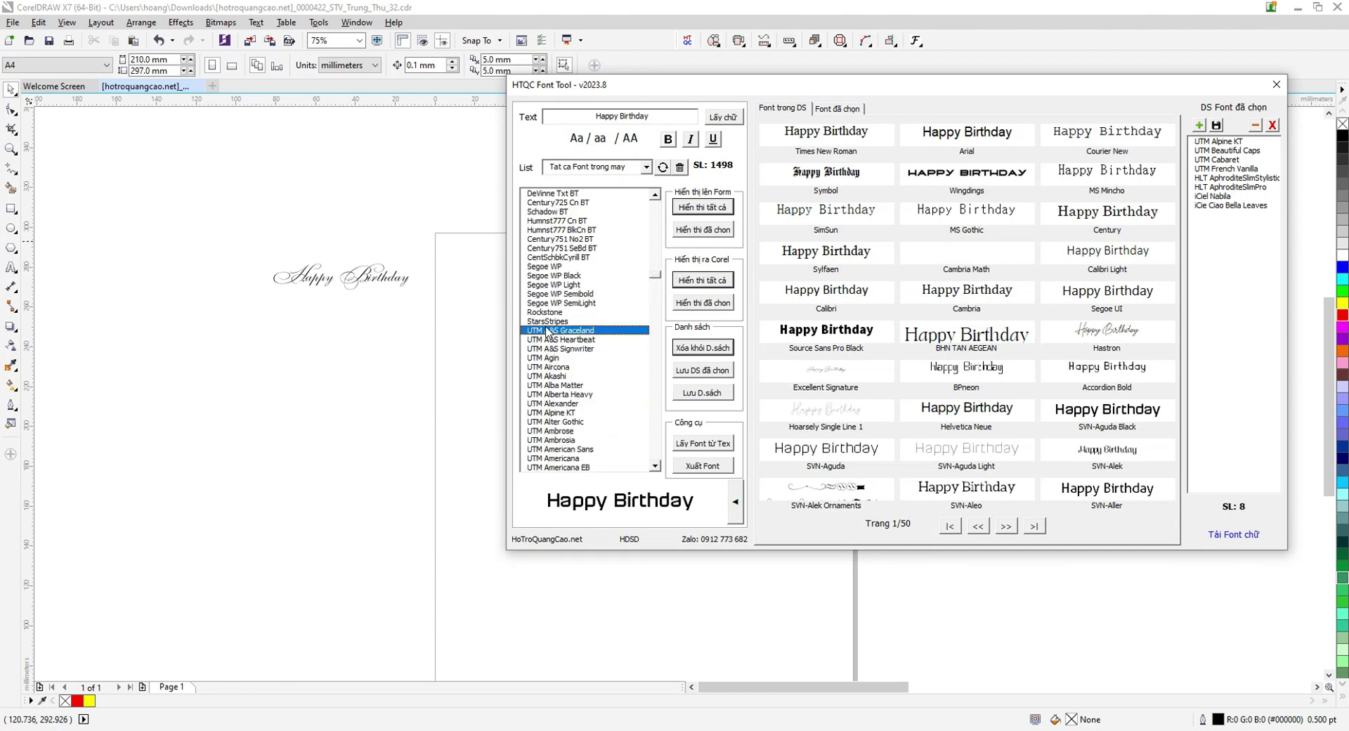
left_click_drag(659, 281, 659, 310)
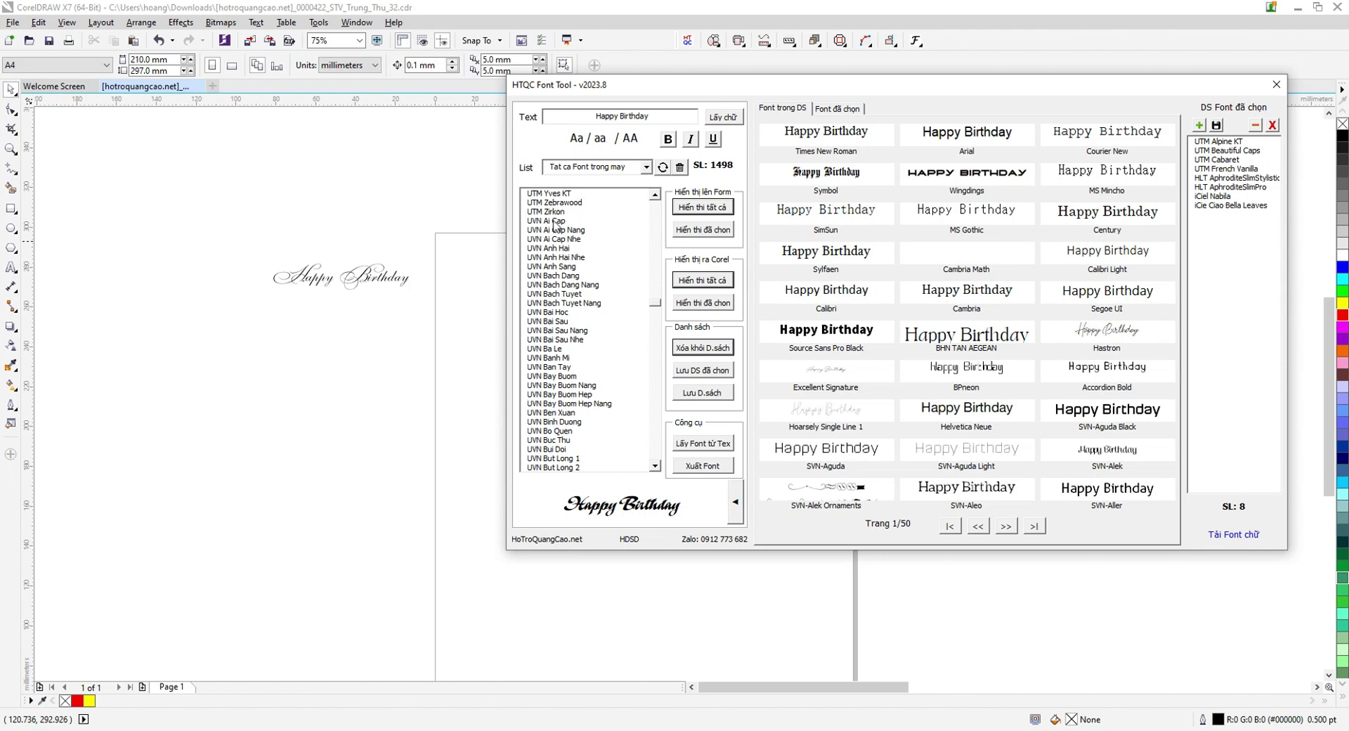
left_click_drag(554, 219, 546, 212)
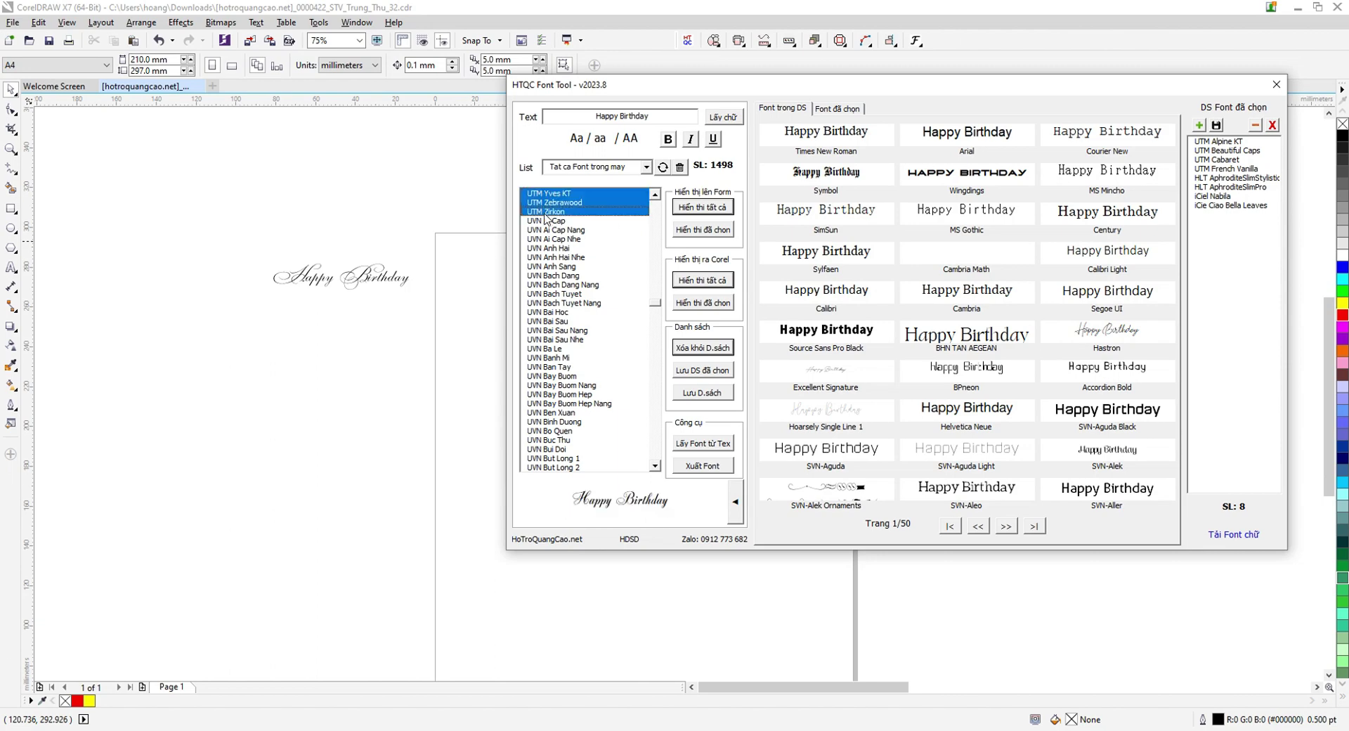
Save the selected UTM fonts as a new font list named Bo Font UTM in the FontList folder.
left_click(714, 369)
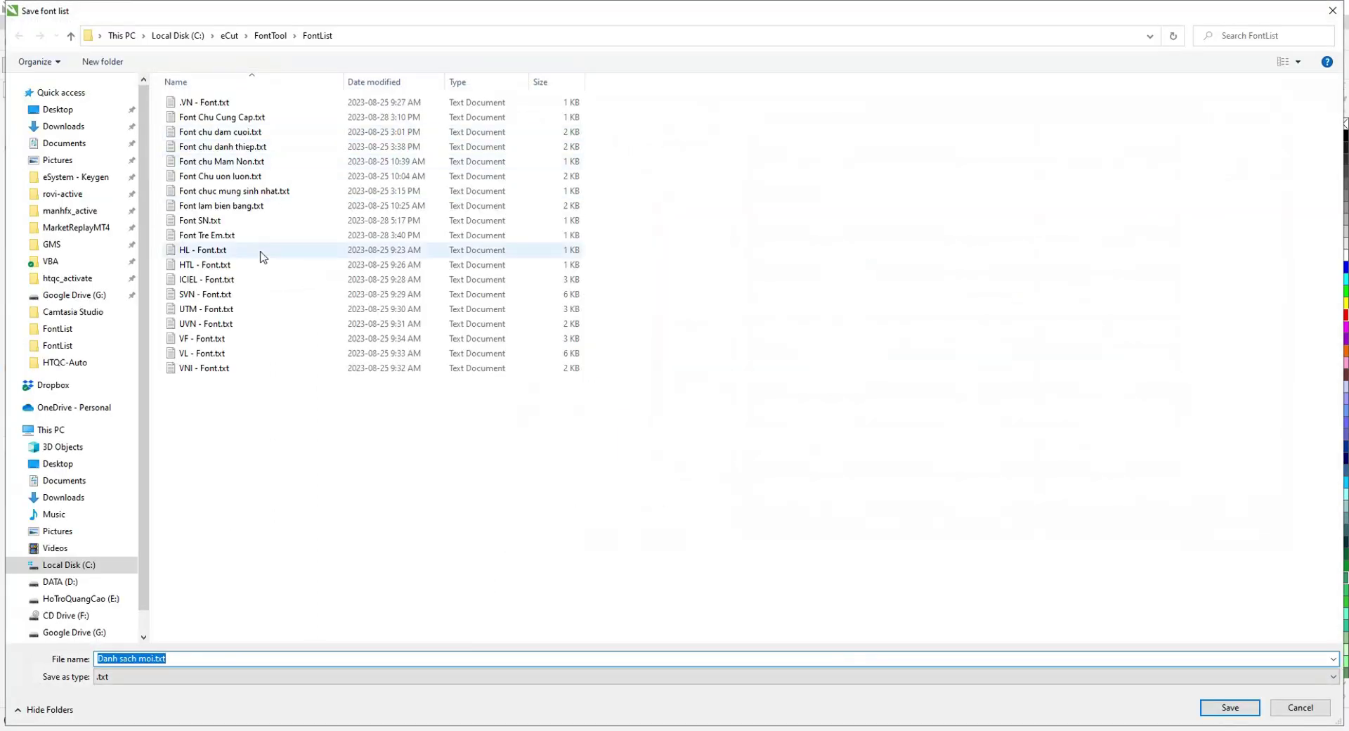
type("Bo Font UTM")
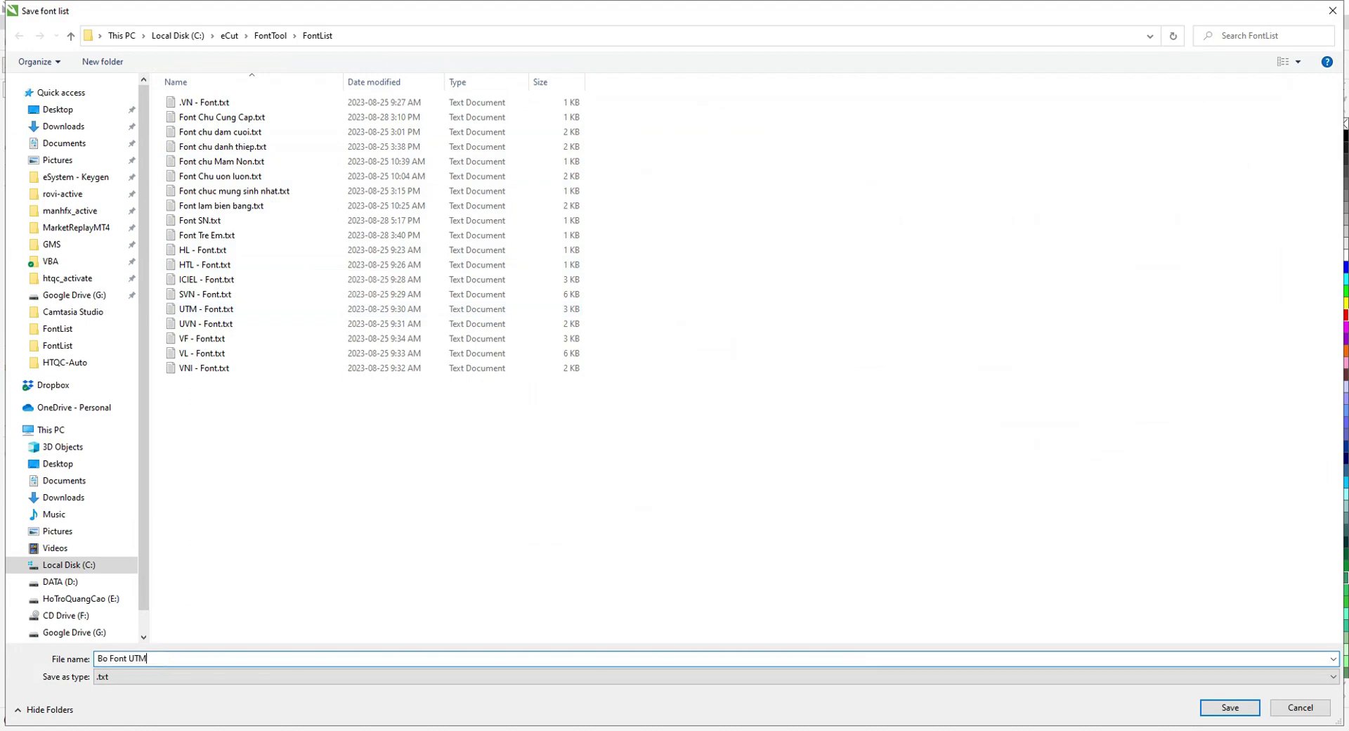
key("Return")
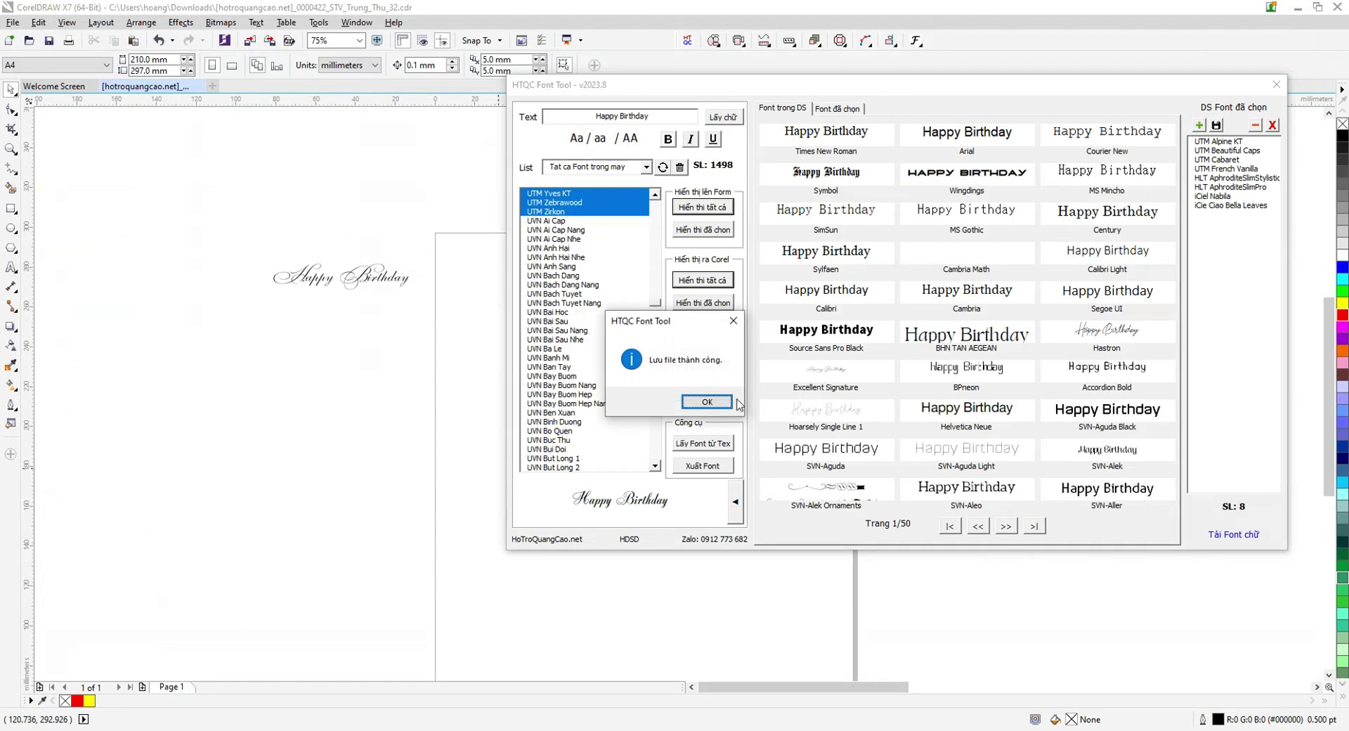
left_click(718, 406)
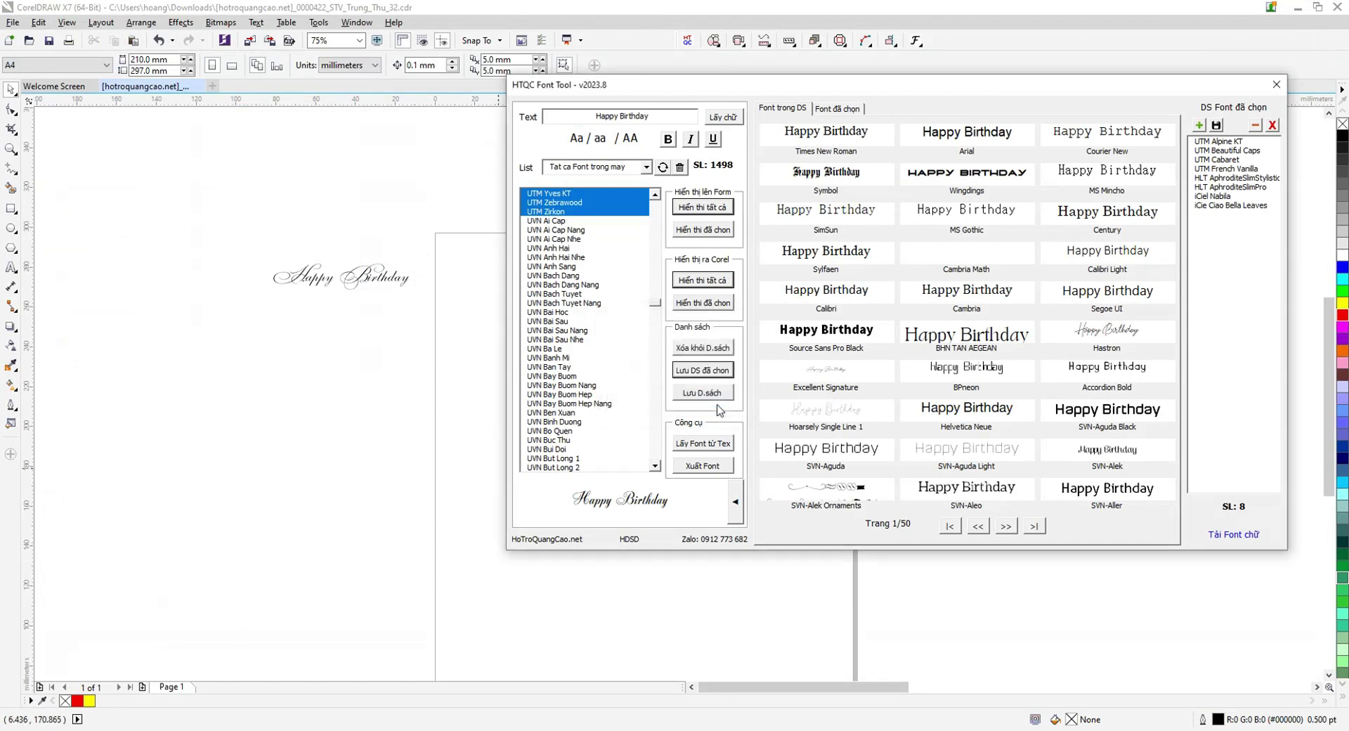
Refresh the available font lists, load Bo Font UTM.txt and look through its fonts.
left_click(646, 166)
left_click(654, 178)
left_click(646, 166)
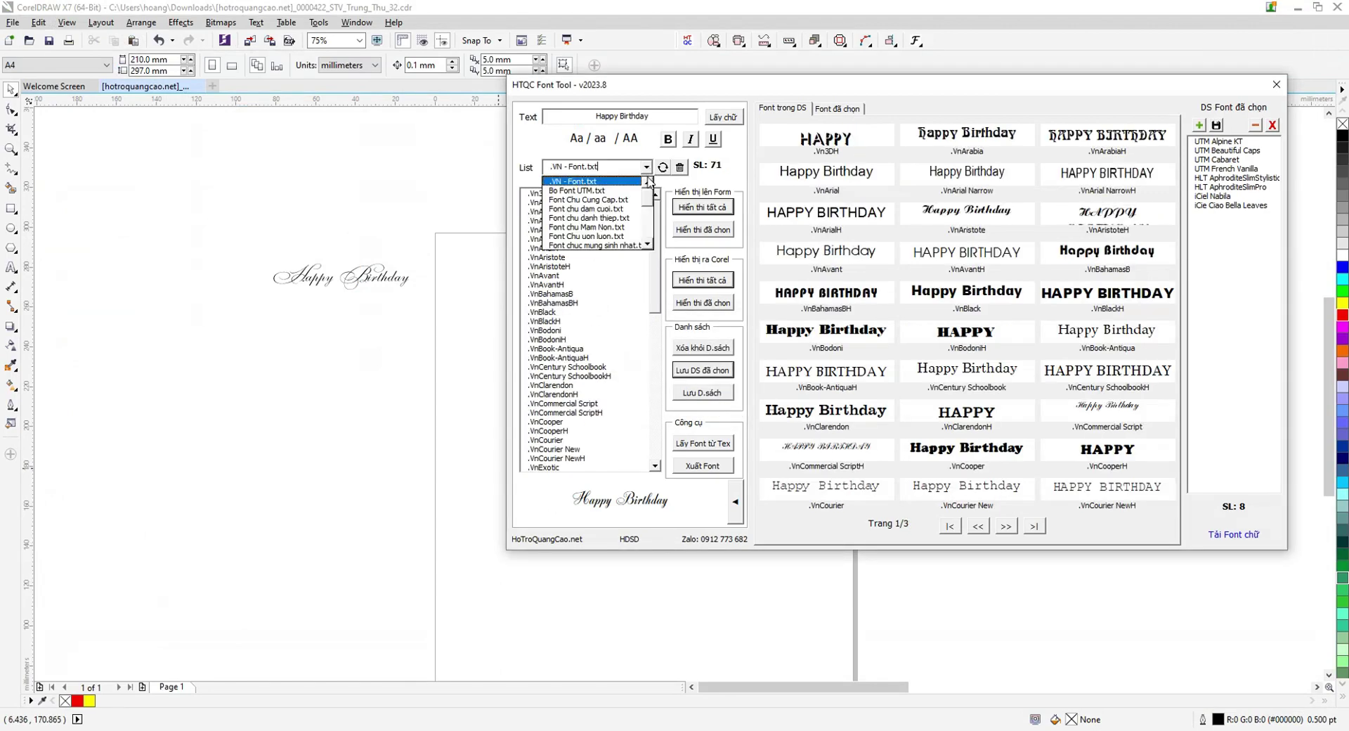
left_click(597, 188)
scroll(648, 444, "down", 3)
scroll(647, 444, "up", 15)
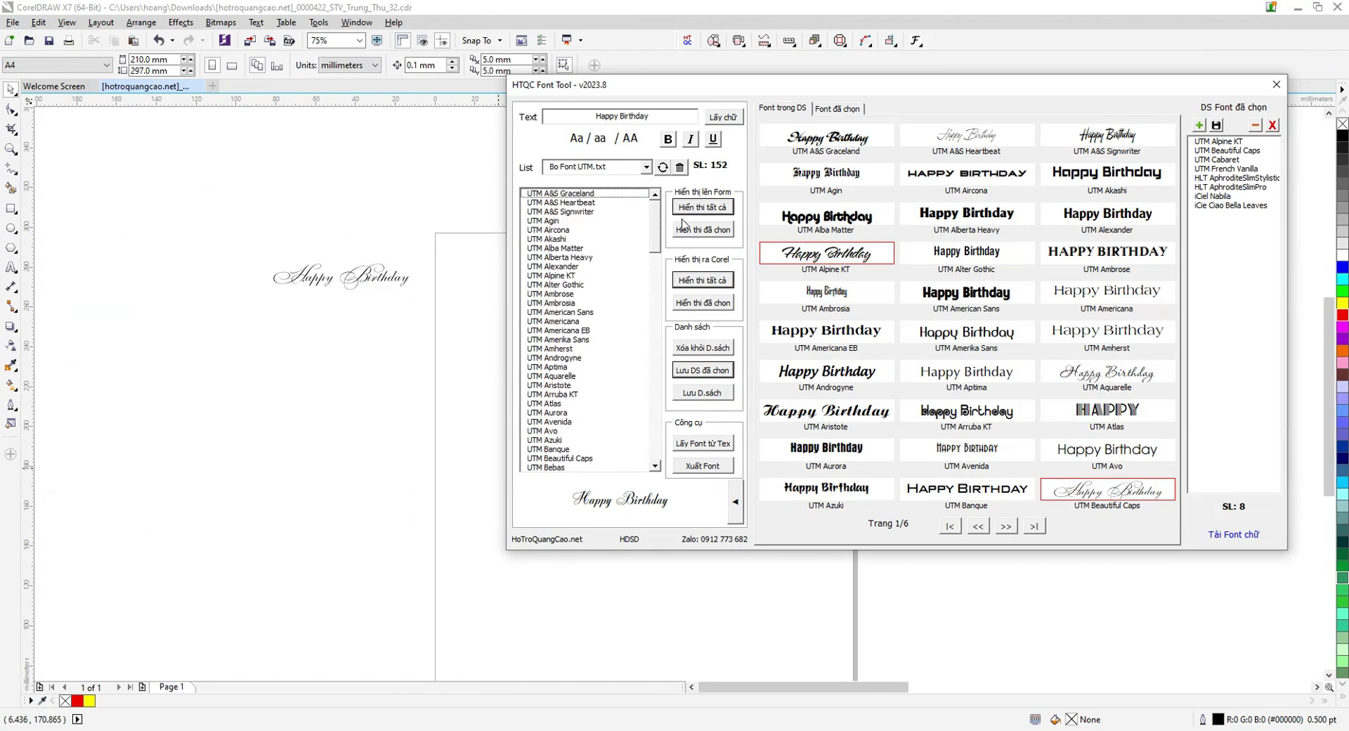
Remove iCie Ciao Bella Leaves from the chosen fonts and clear the rest of the chosen font list.
left_click(422, 292)
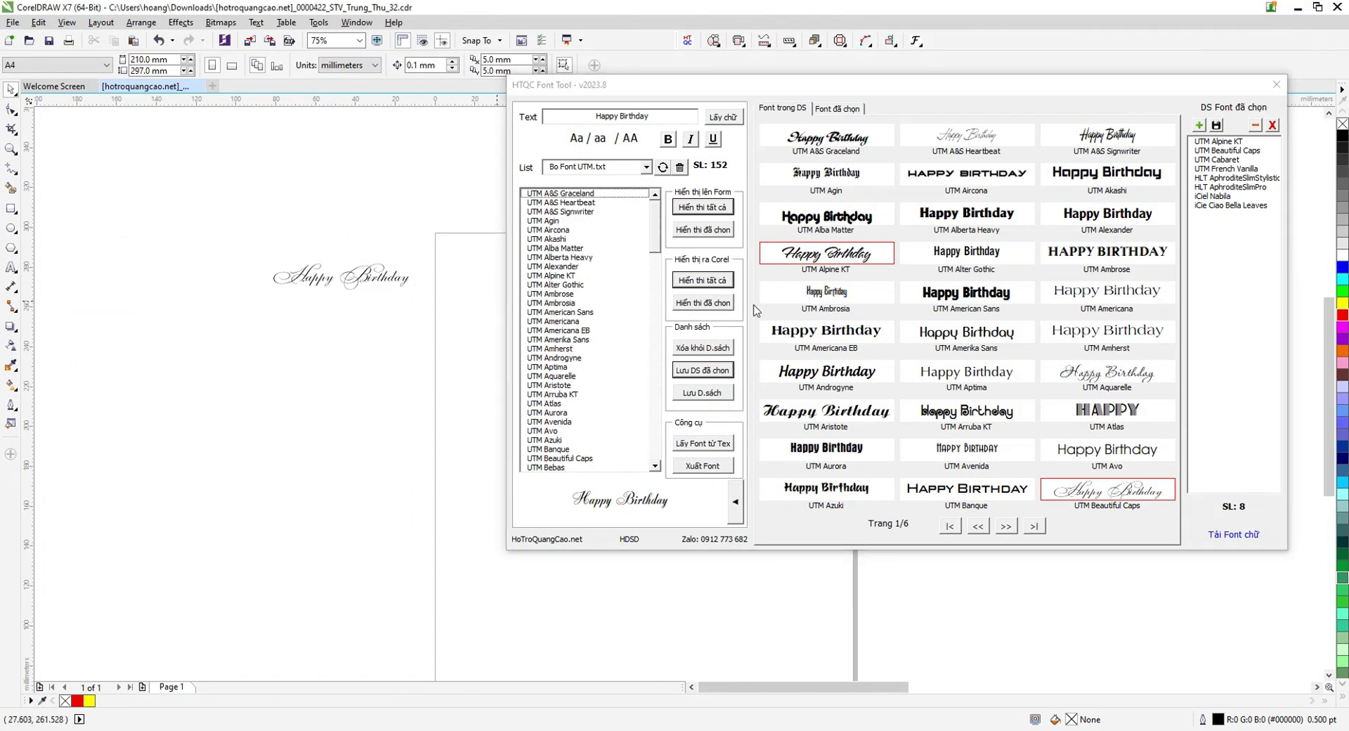
left_click(837, 109)
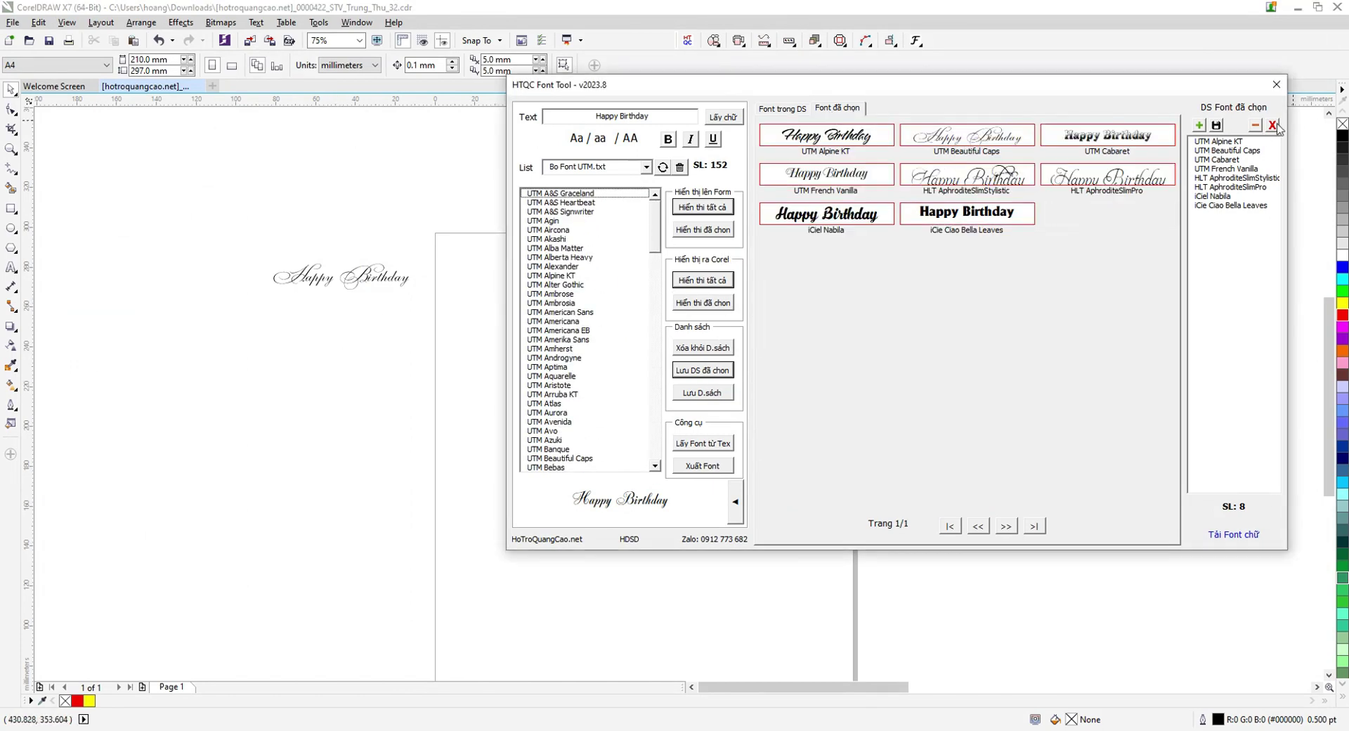
left_click(1256, 205)
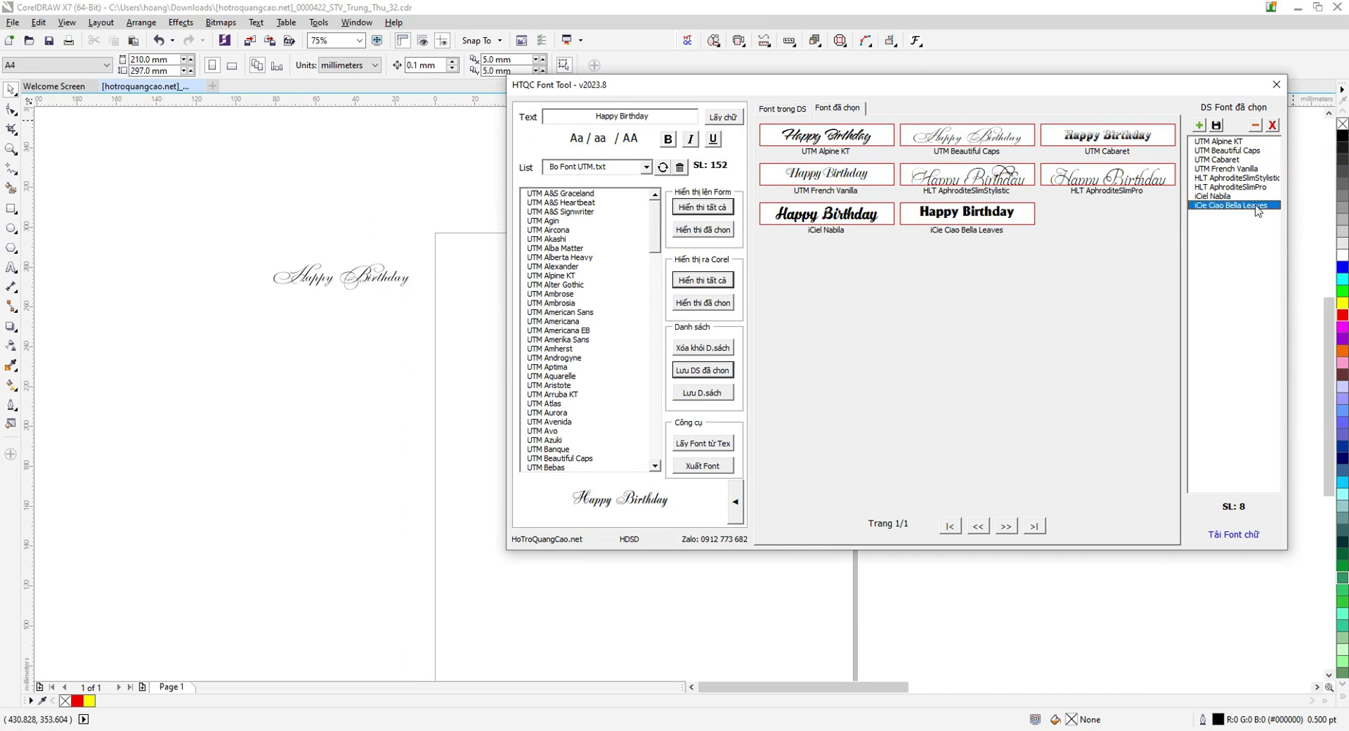
left_click(1255, 125)
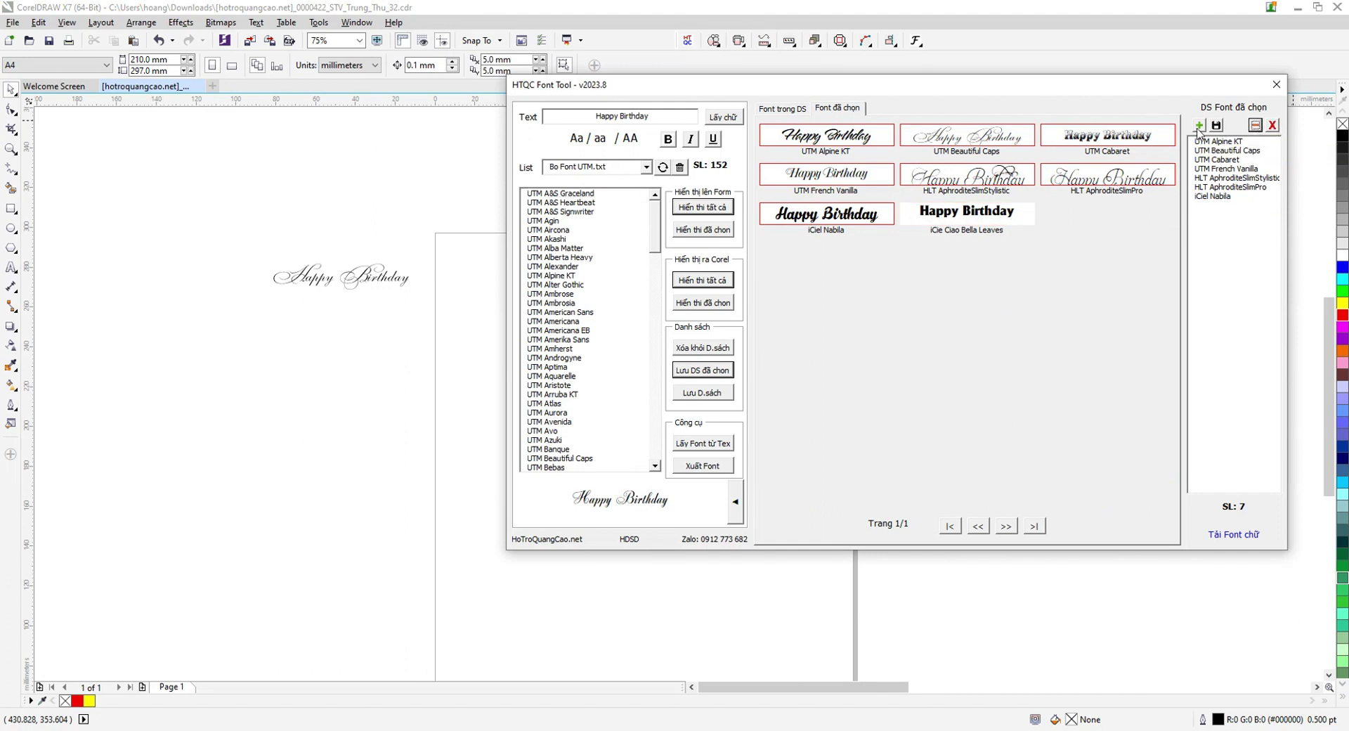
left_click(1273, 130)
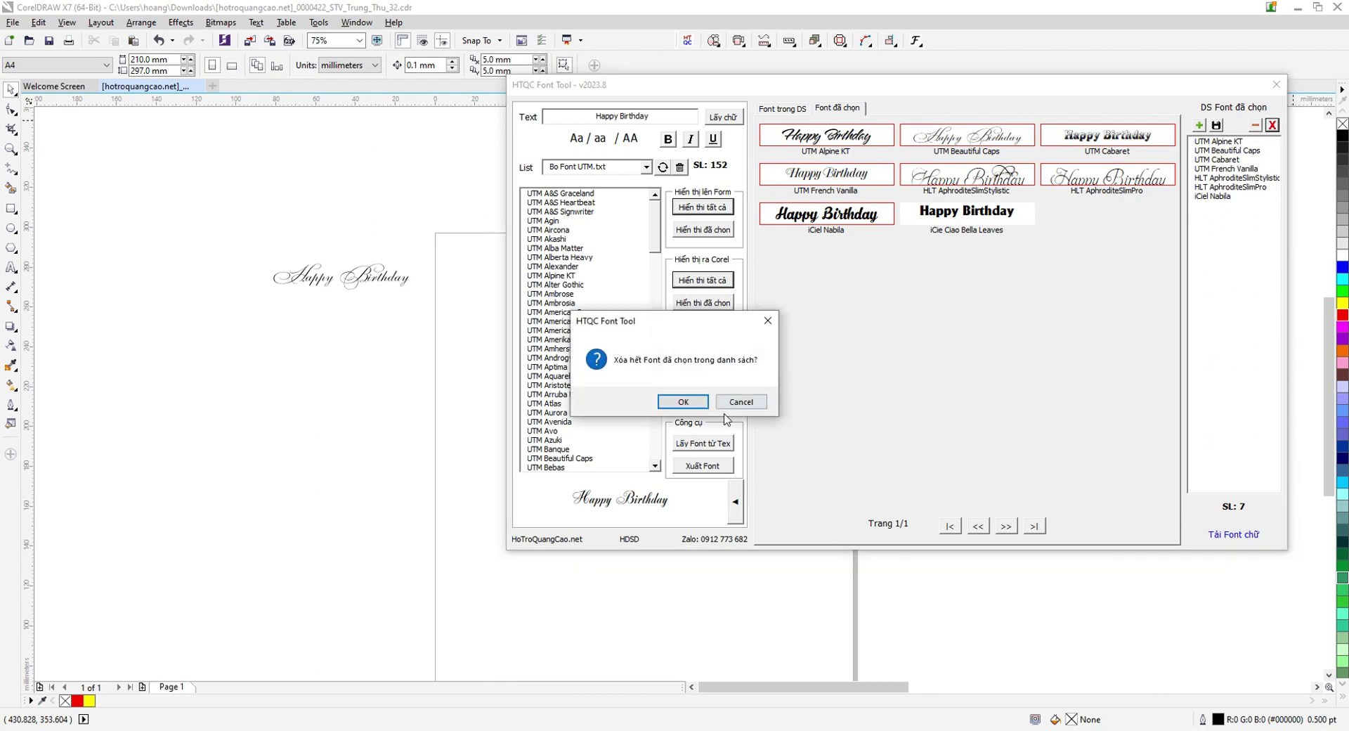
left_click(692, 406)
left_click(799, 112)
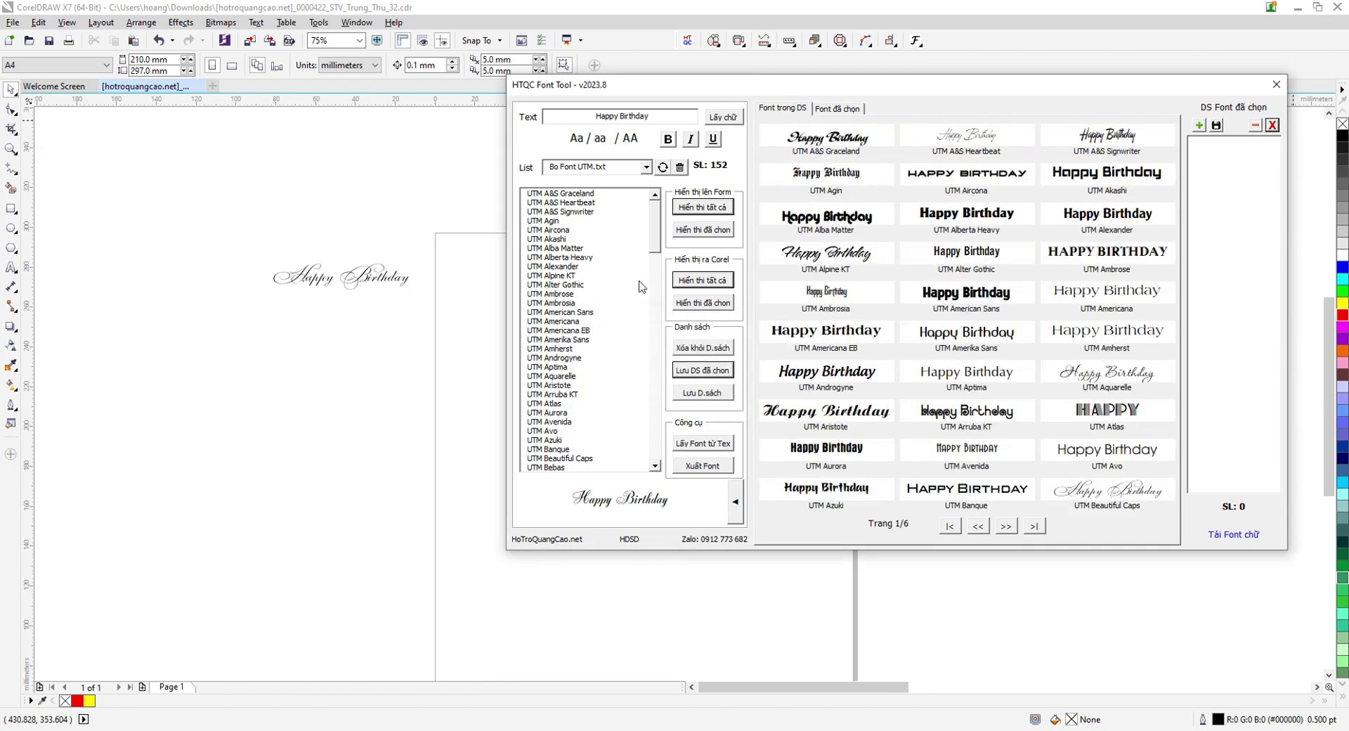
Add the birthday child's nickname as a separate 24 pt Arial artistic text below the Happy Birthday text.
left_click(382, 344)
scroll(377, 283, "up", 2)
left_click(377, 283)
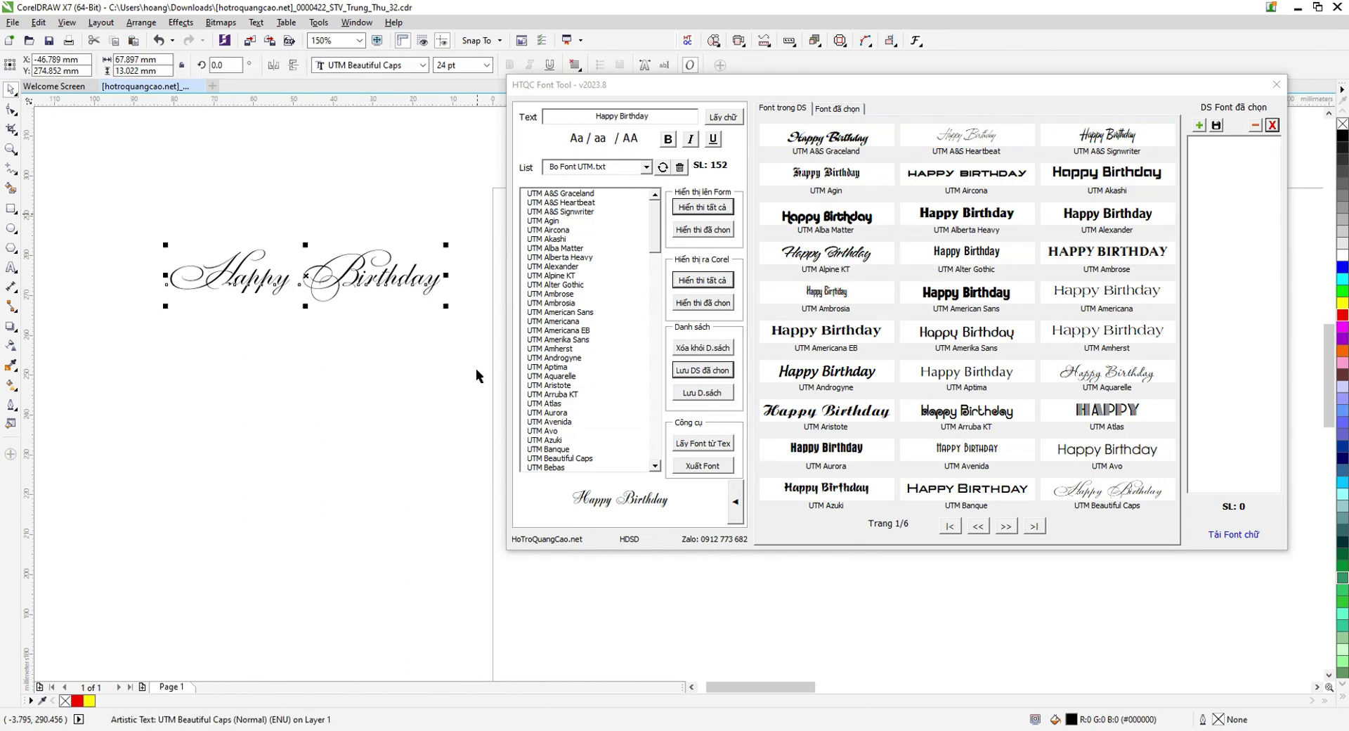
left_click(97, 319)
left_click(11, 267)
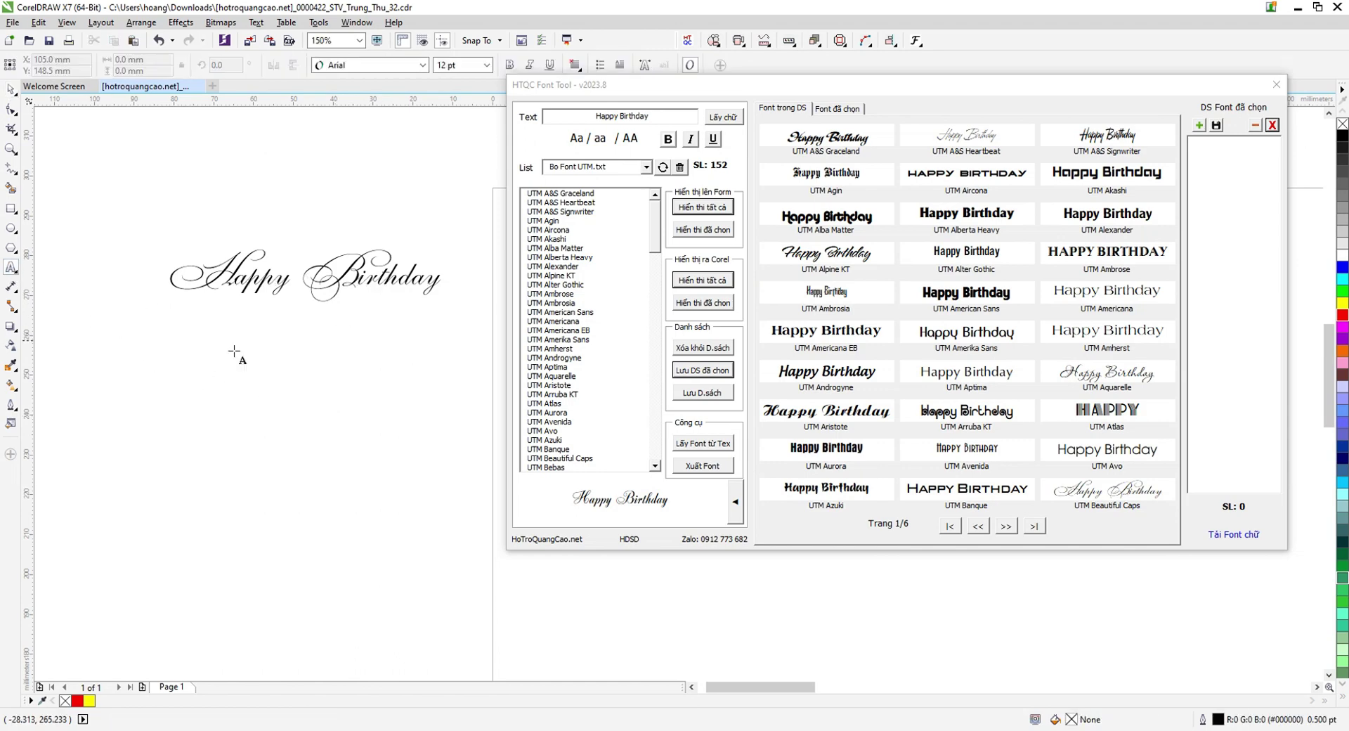
left_click(175, 352)
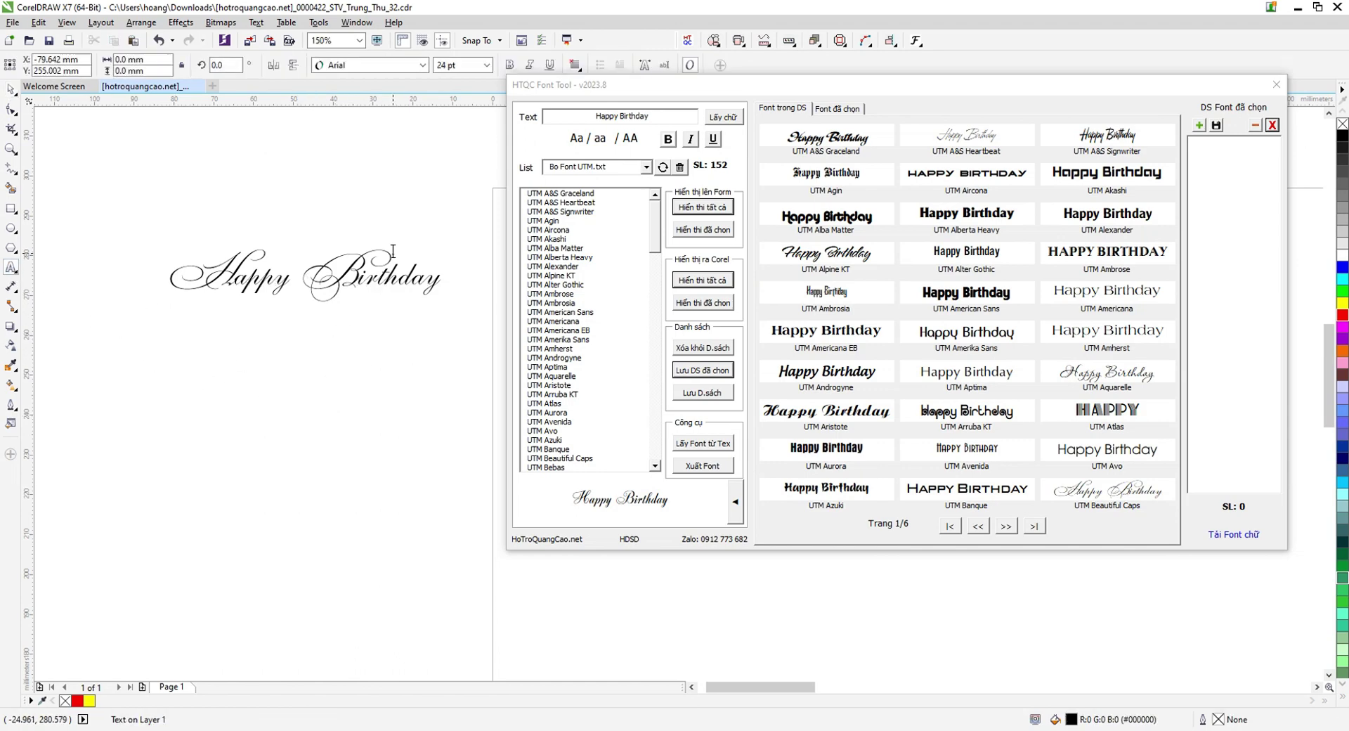
type("Cu Bin")
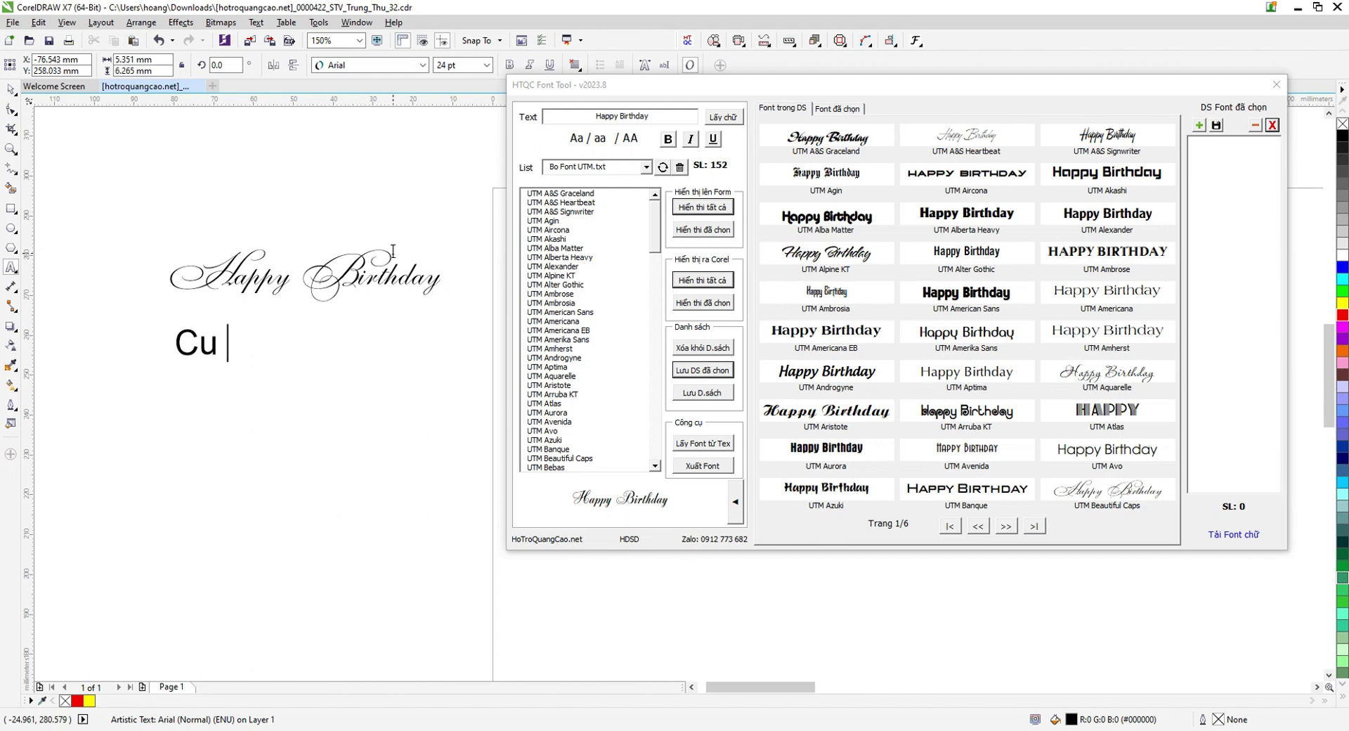
key("ctrl+space")
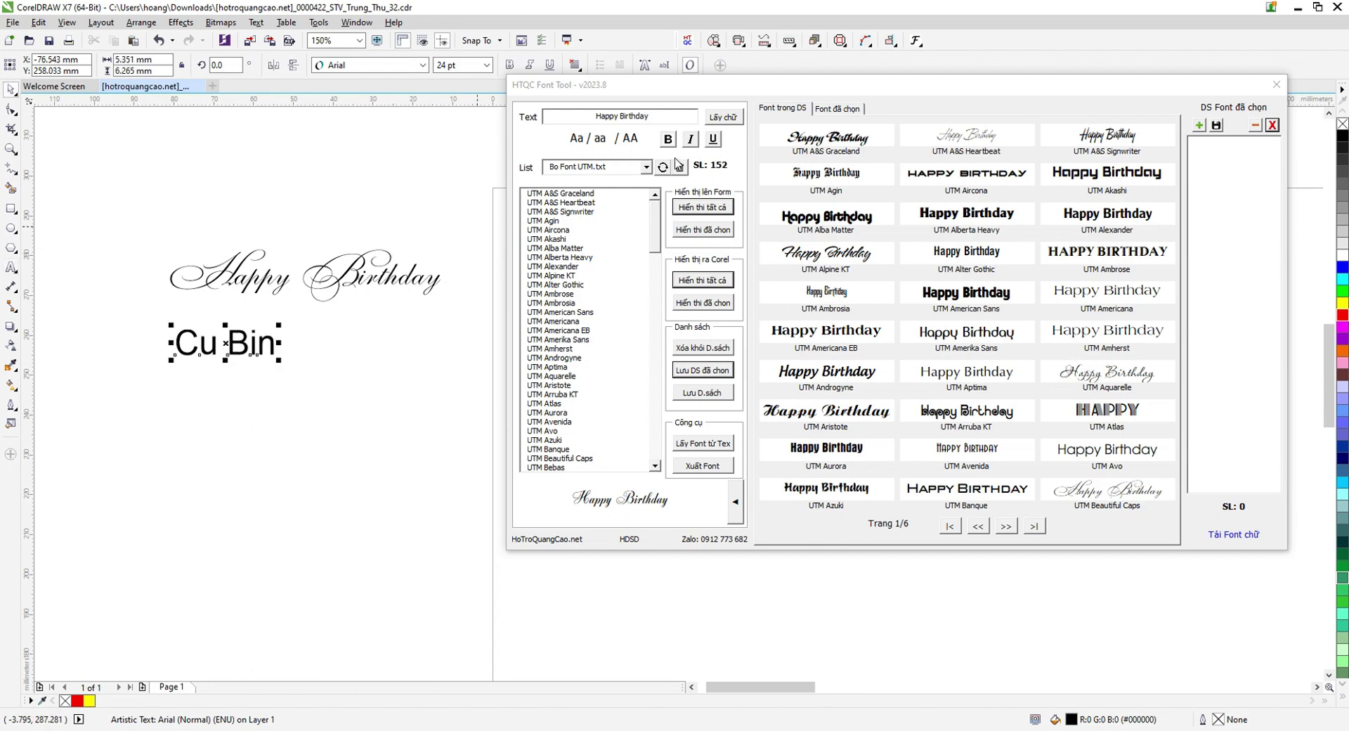
Load the nickname text into the font tool as the preview text and move it centrally beneath Happy Birthday.
left_click(714, 118)
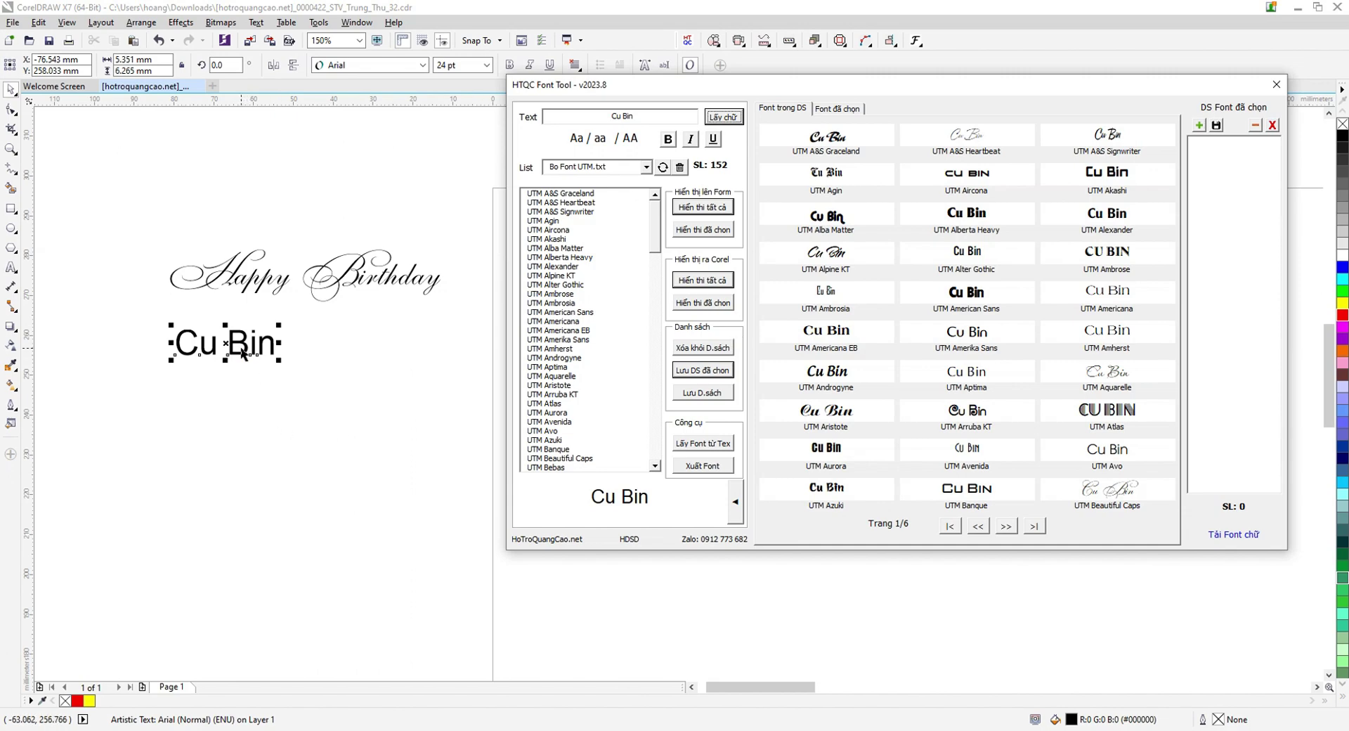
double_click(247, 355)
left_click(256, 347)
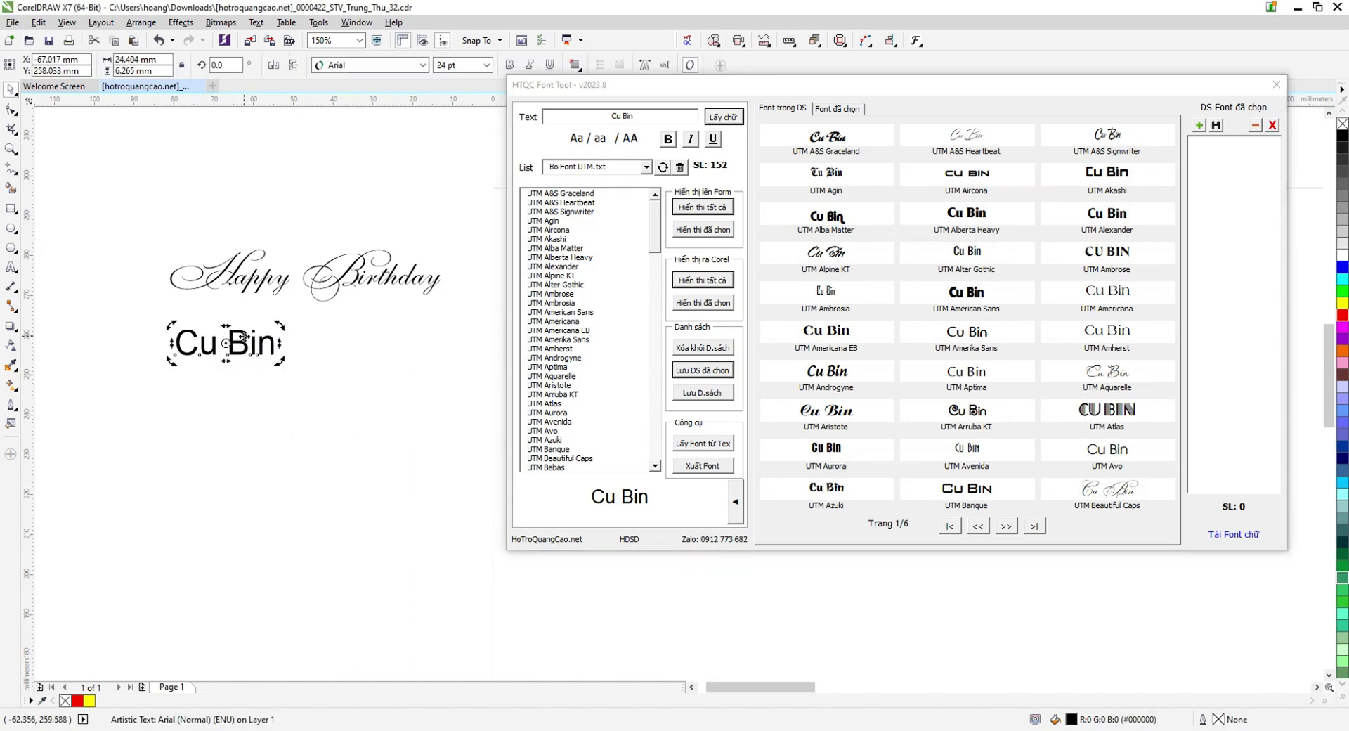
left_click_drag(256, 346, 347, 332)
Try bold, italic, underline, lowercase and uppercase on the nickname, keeping only bold with capitalised words.
left_click(667, 139)
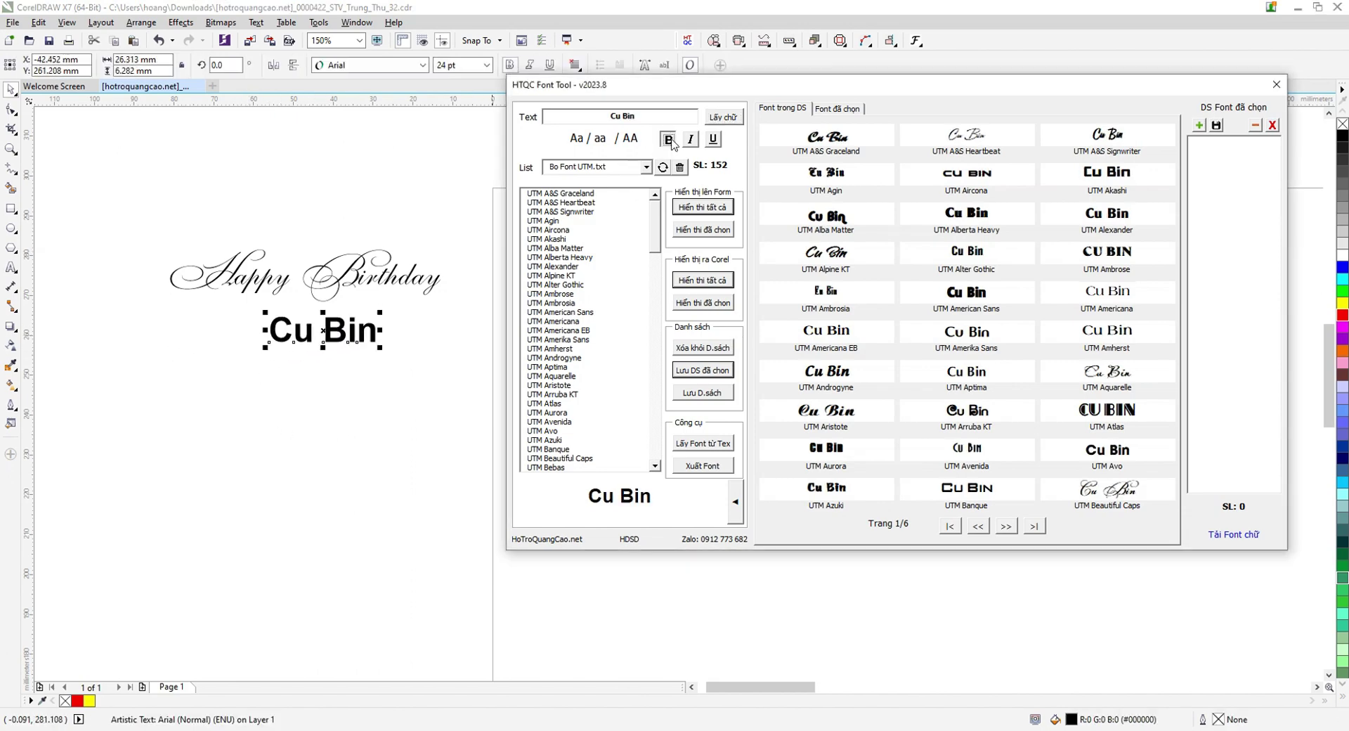
left_click(690, 139)
left_click(713, 140)
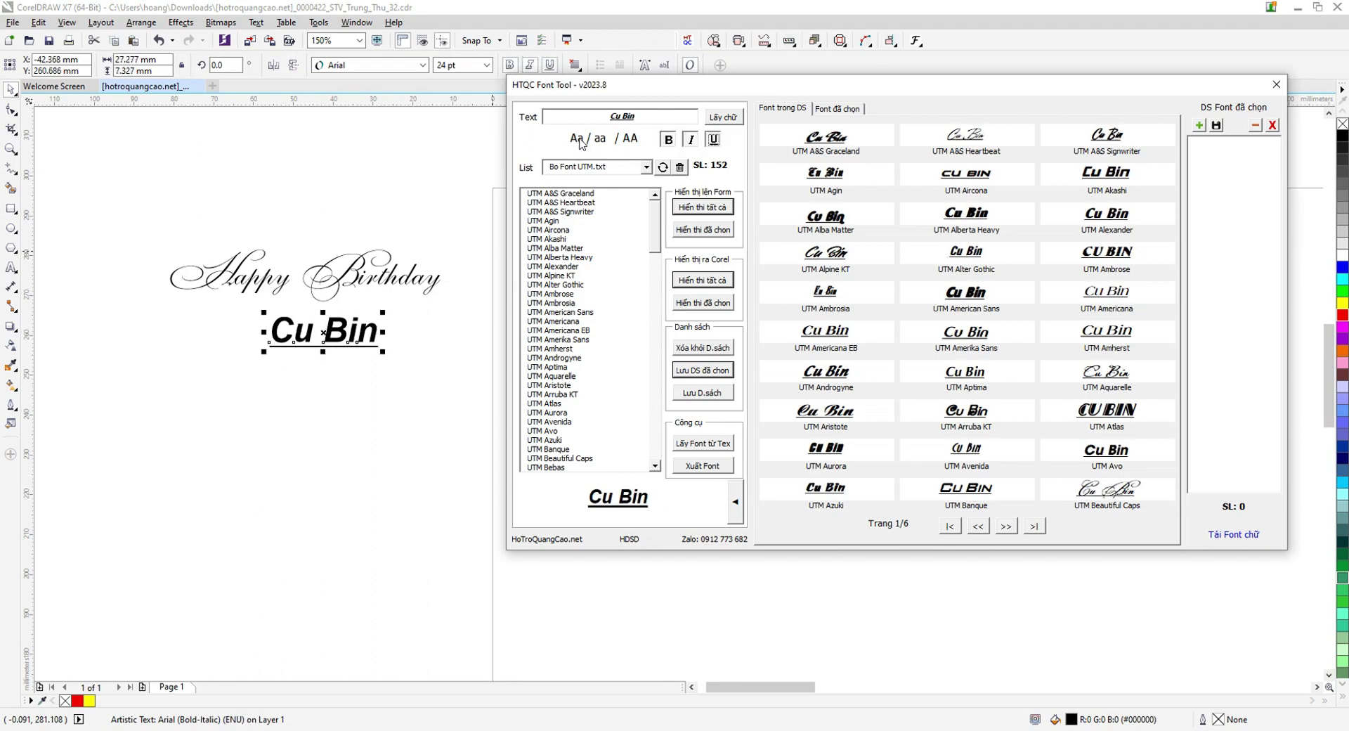
left_click(600, 139)
left_click(630, 139)
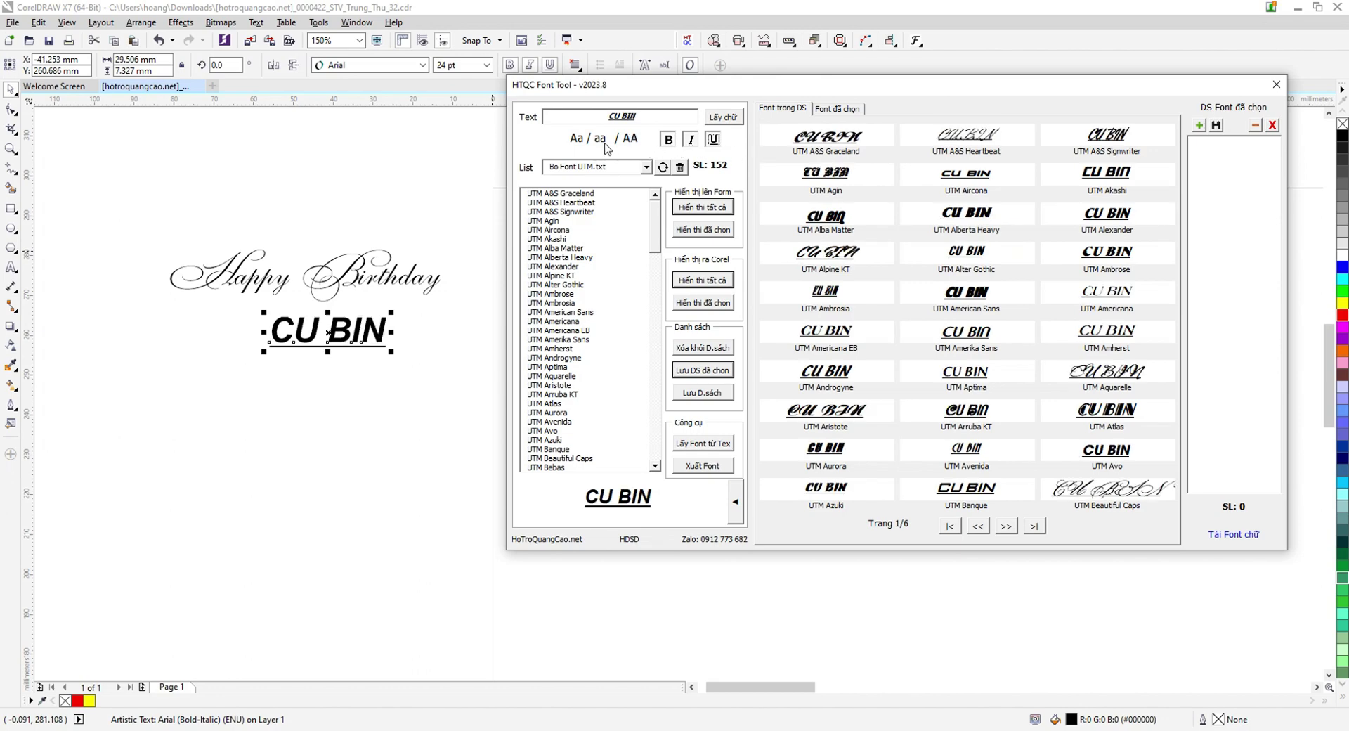
left_click(576, 138)
left_click(691, 139)
left_click(713, 140)
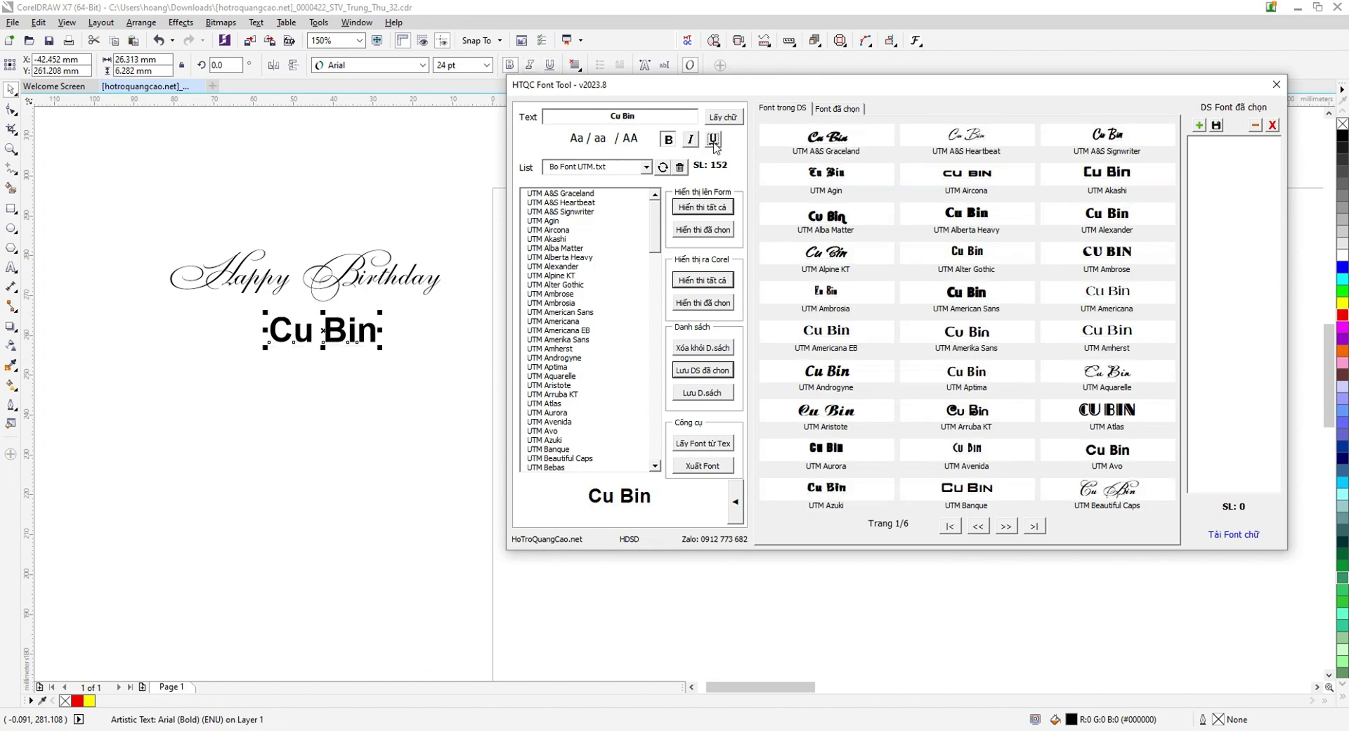
Load the Font Chu Cung Cap.txt list and apply UTM Banque to the nickname, adding it to the chosen fonts.
left_click(645, 167)
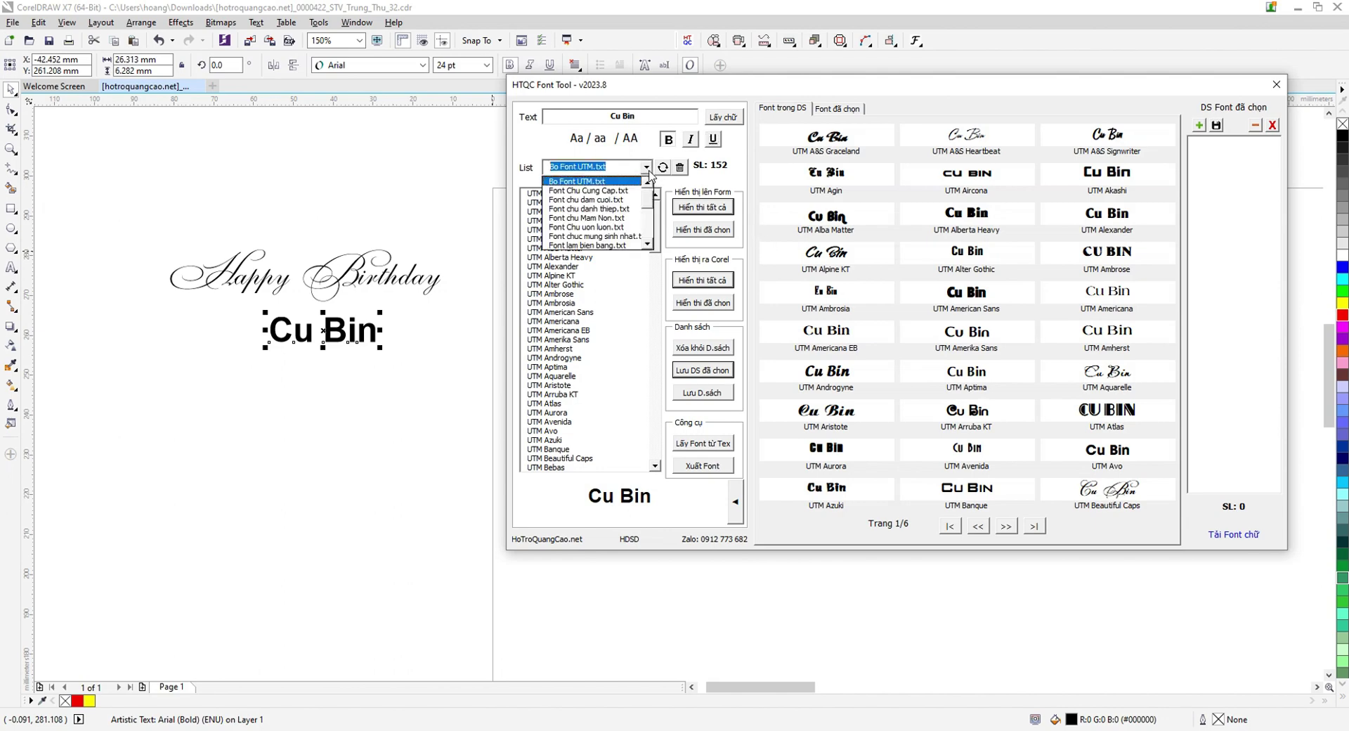
left_click(590, 190)
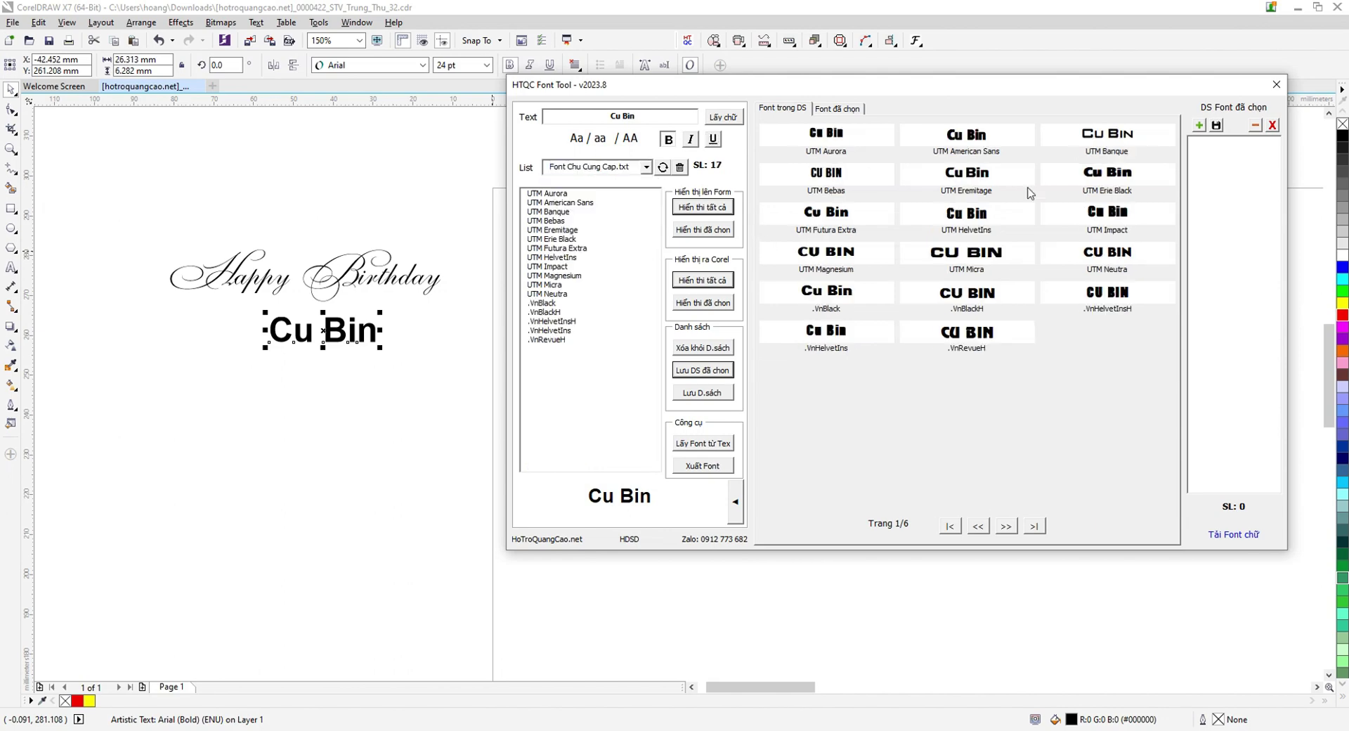
left_click(1107, 143)
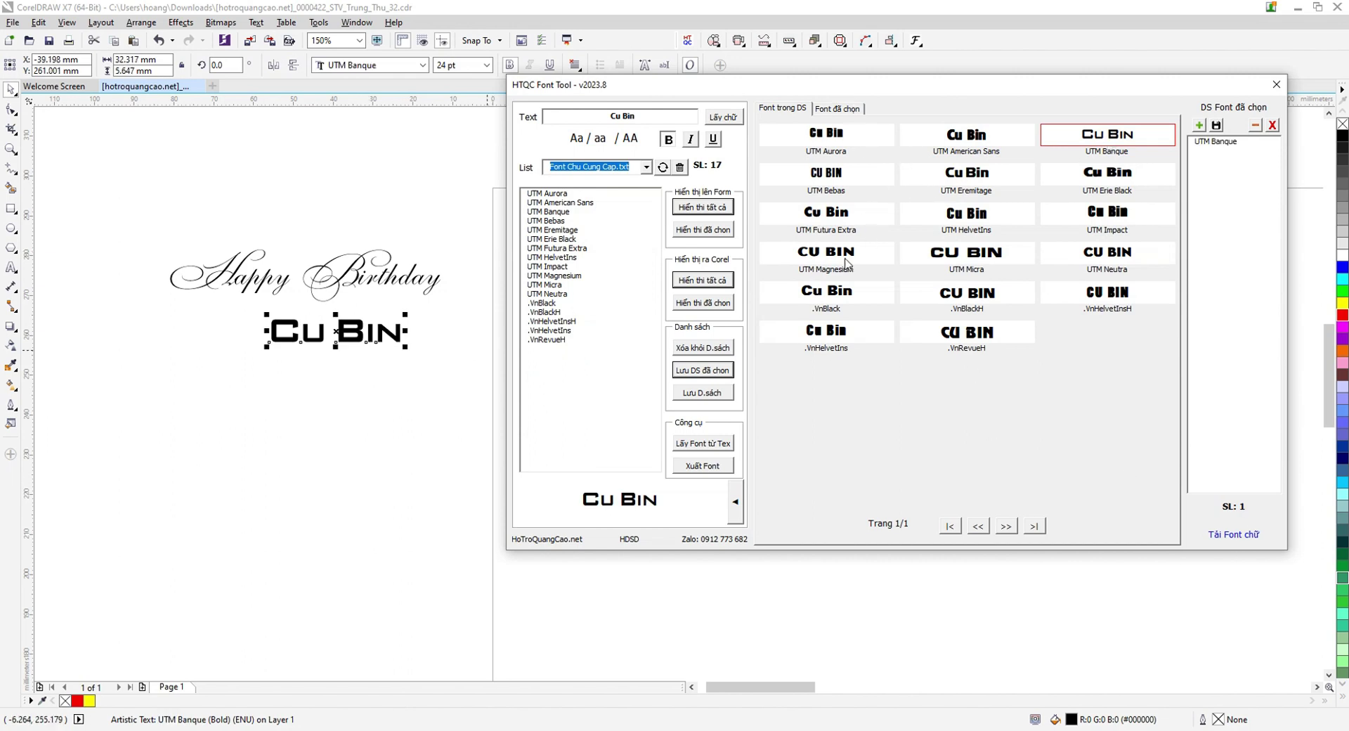
Try the listed fonts on the nickname one after another, ending with .VnRevueH applied, and close the font tool.
left_click(572, 194)
left_click(575, 211)
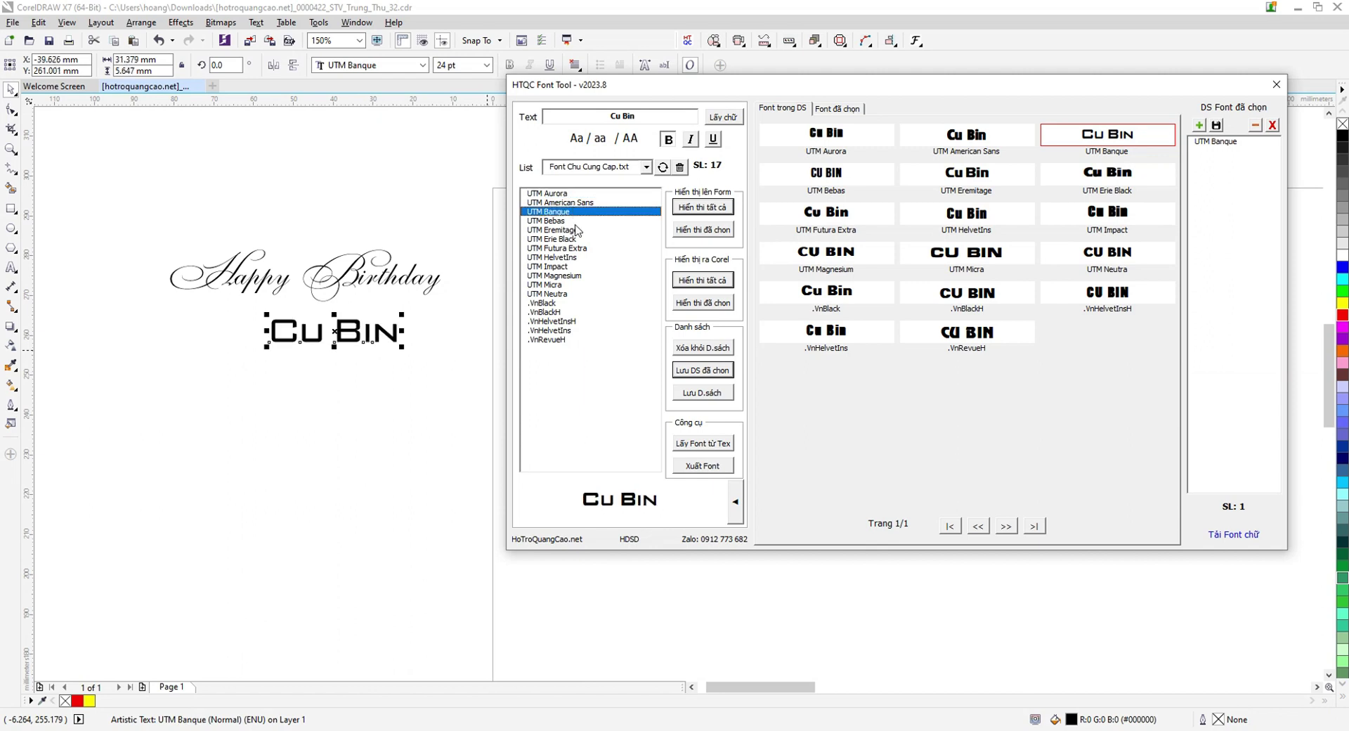
left_click(562, 221)
left_click(571, 248)
left_click(562, 266)
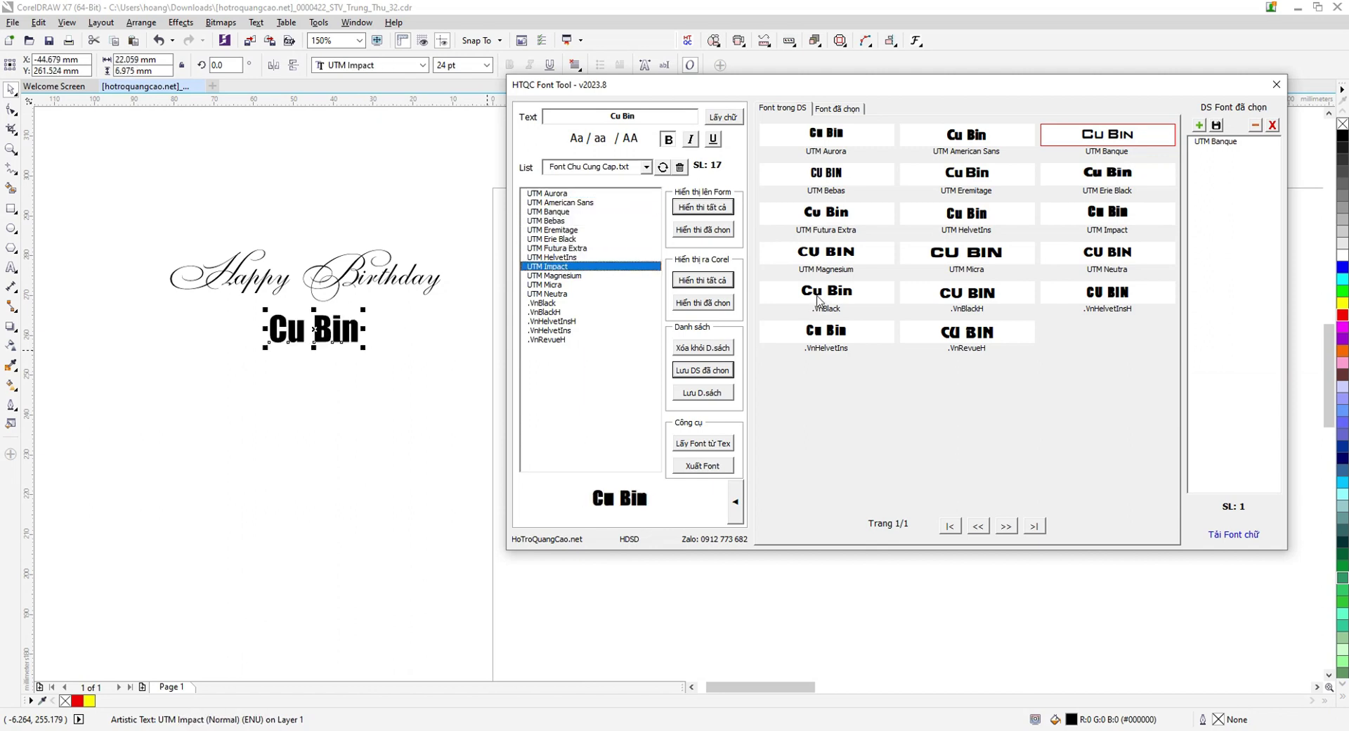
key("Down")
key("Down")
key("Down")
key("Down")
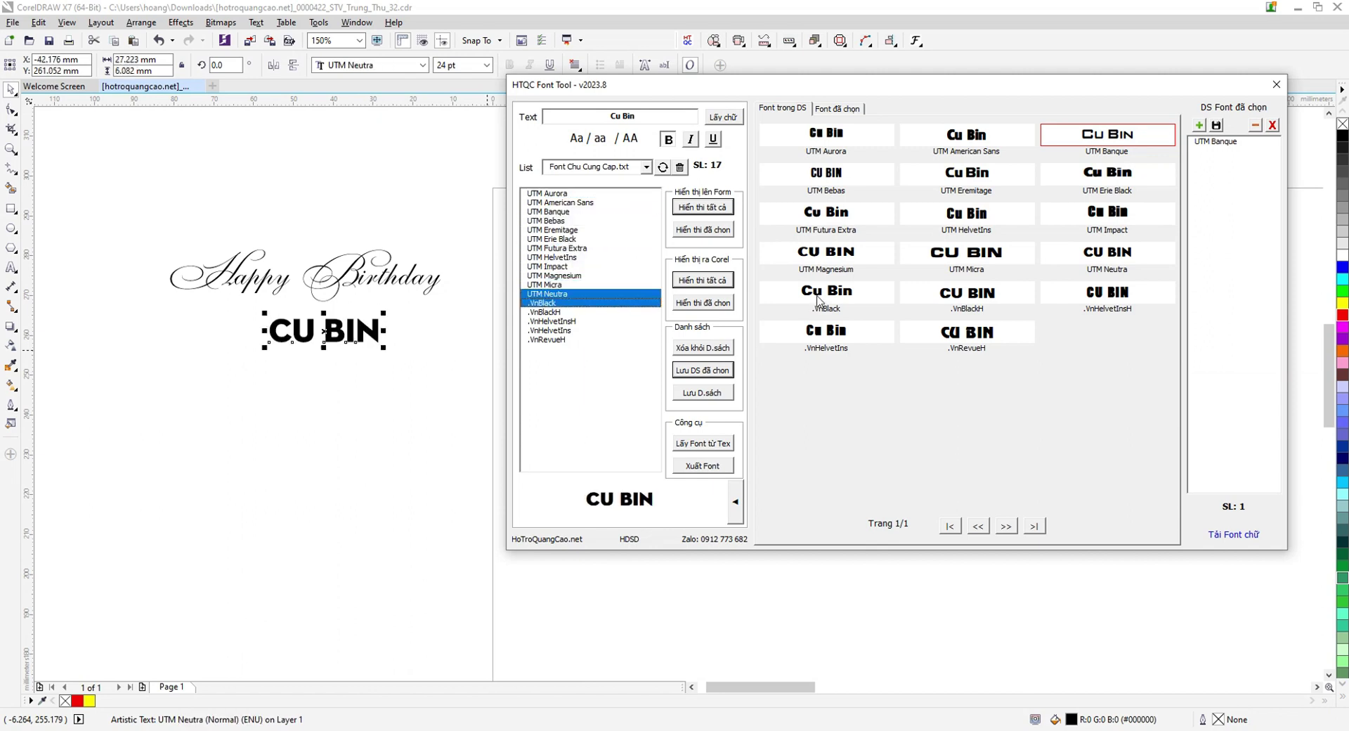
key("Down")
key("Down")
key("Down")
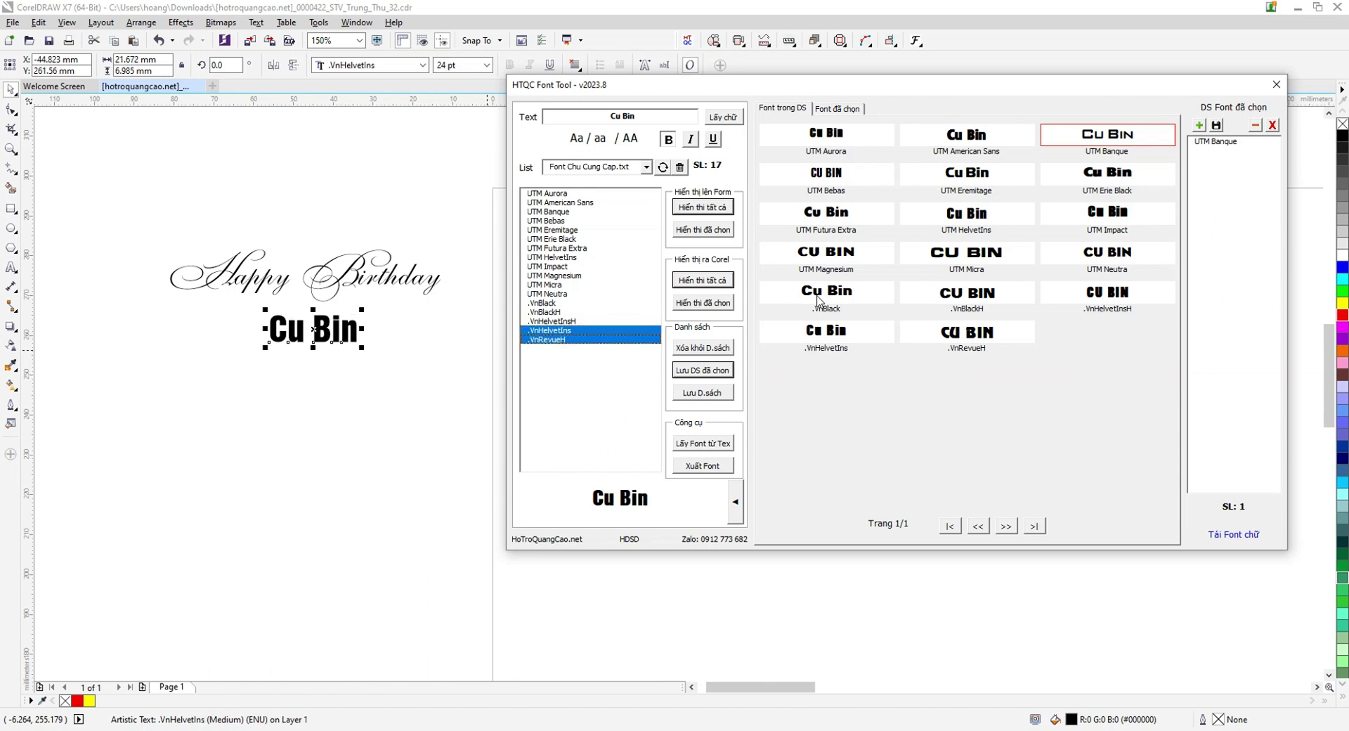
key("Down")
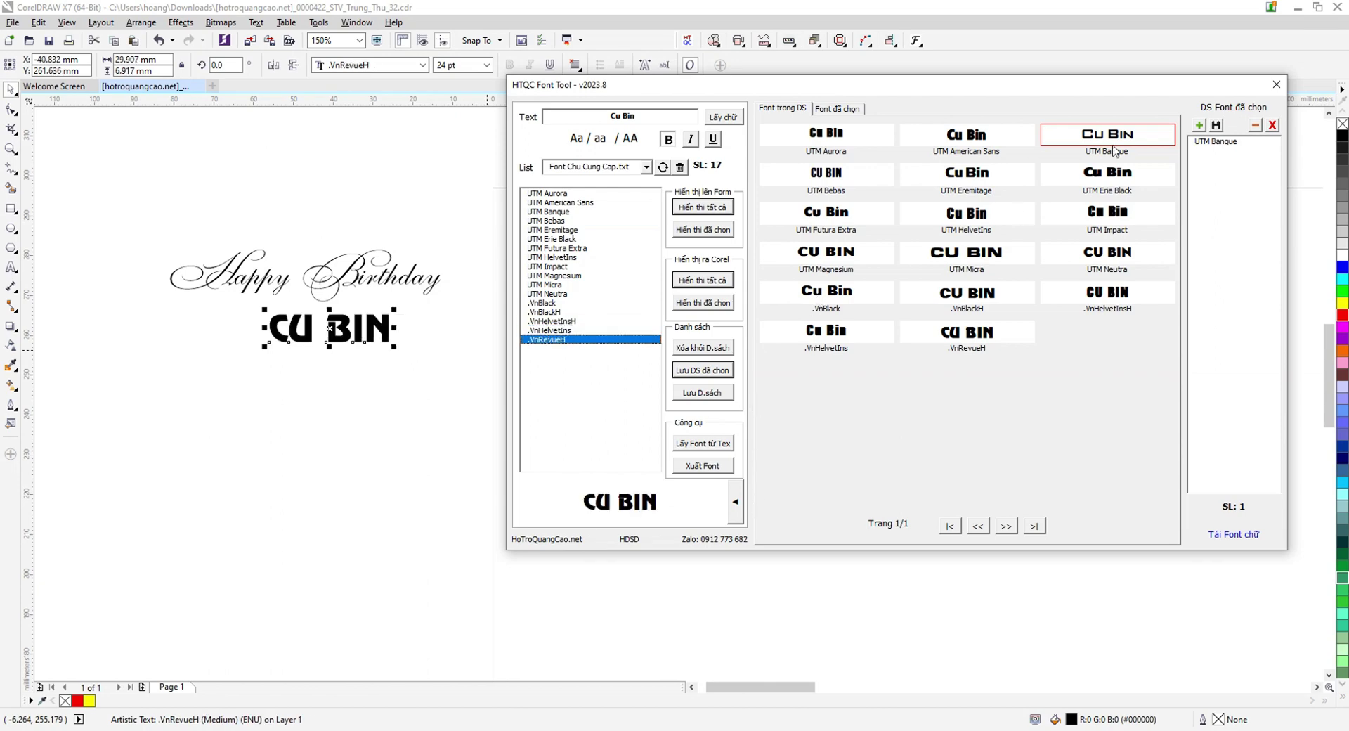
left_click(1277, 85)
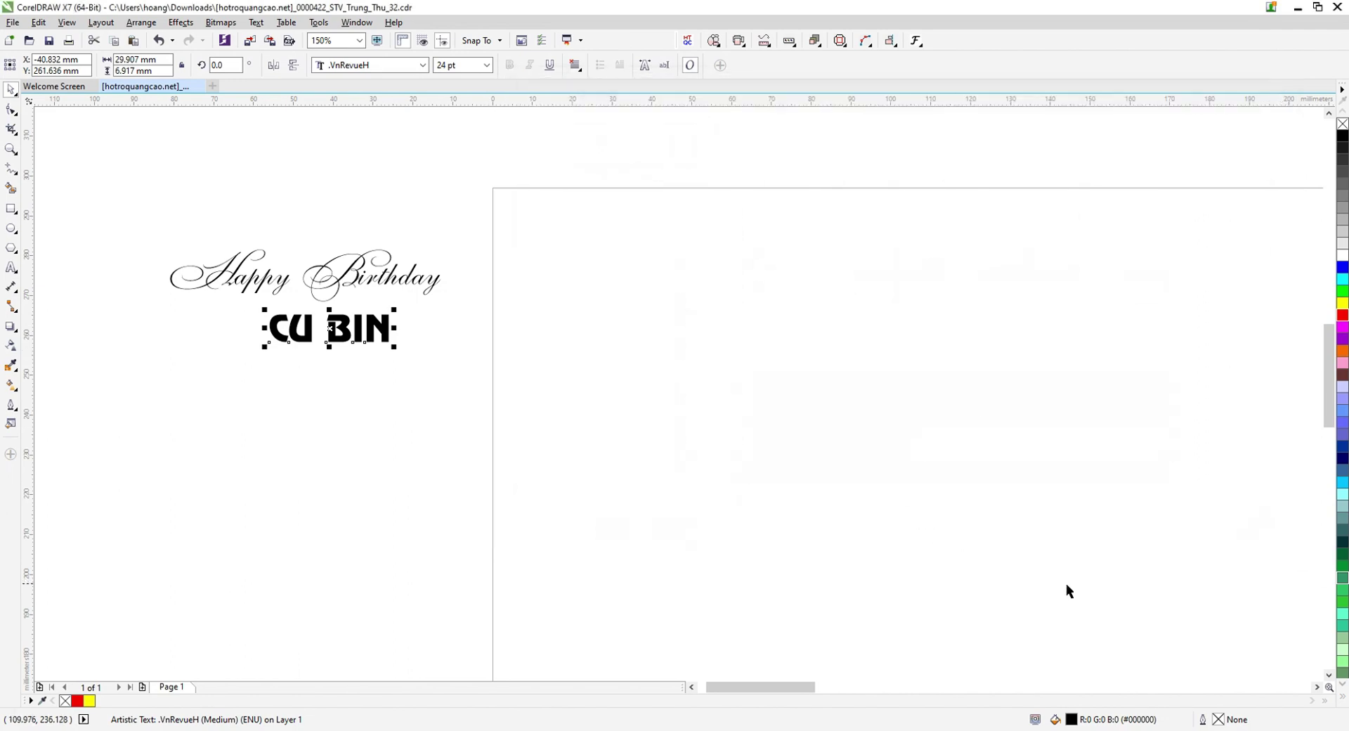